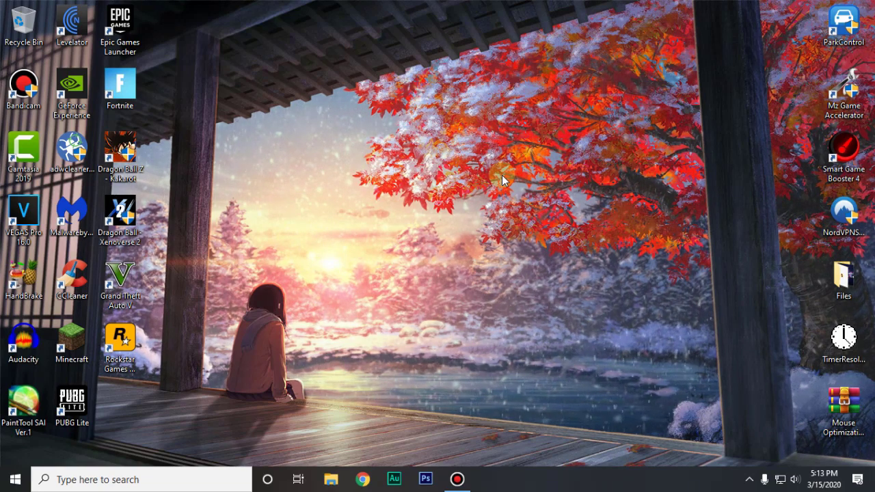
Search 'mouse settings' and open Additional mouse options from the Mouse settings page
click(187, 479)
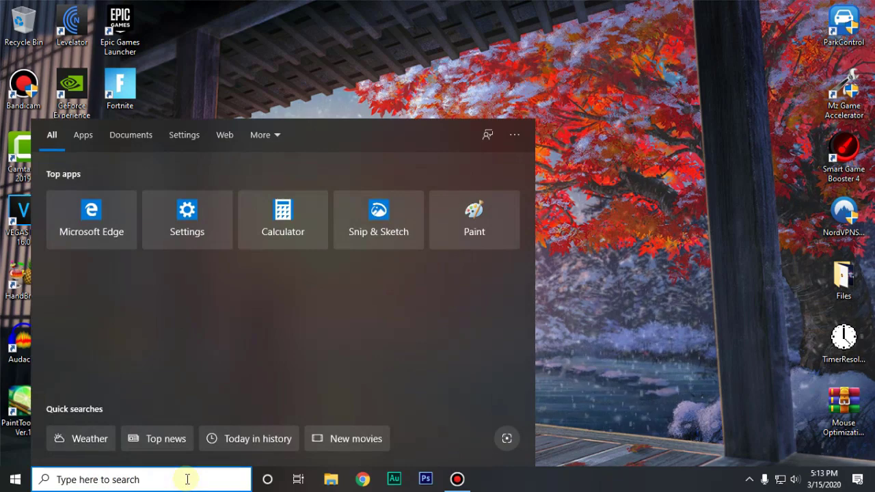
text(mouse settings)
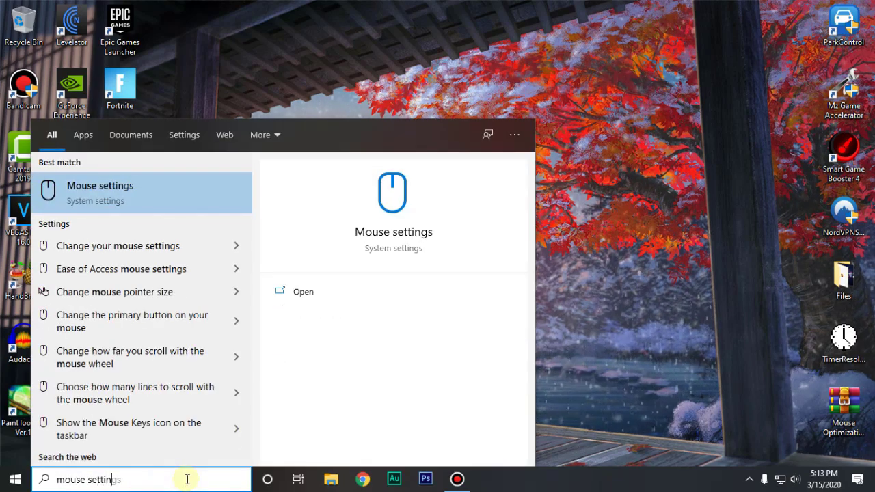
click(178, 192)
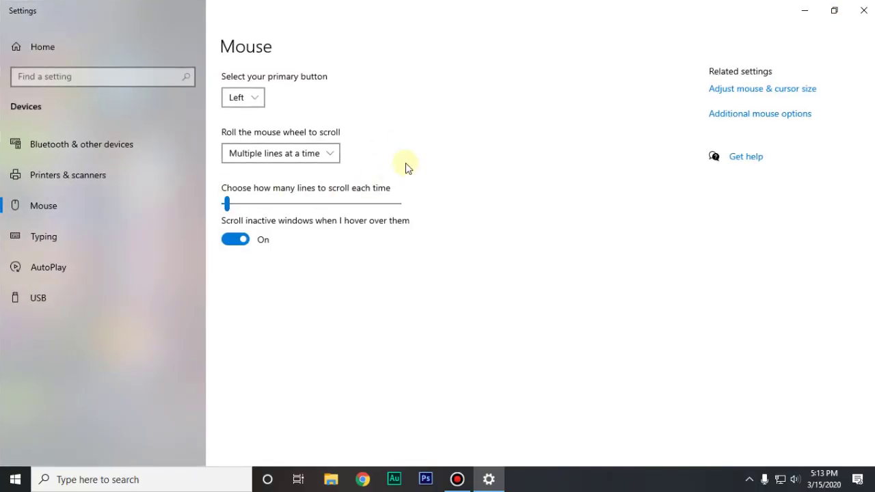
click(796, 113)
drag(298, 103, 442, 76)
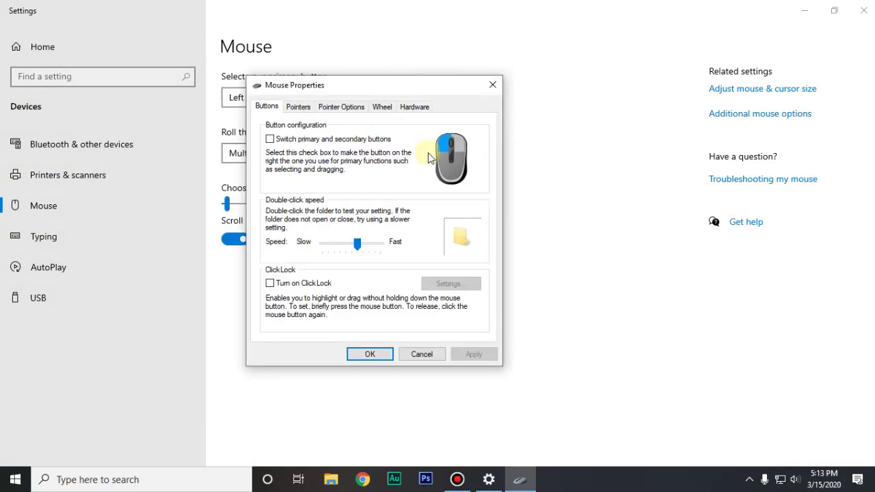
Close Settings and set the pointer speed slider to the middle notch
click(863, 10)
drag(397, 91, 401, 67)
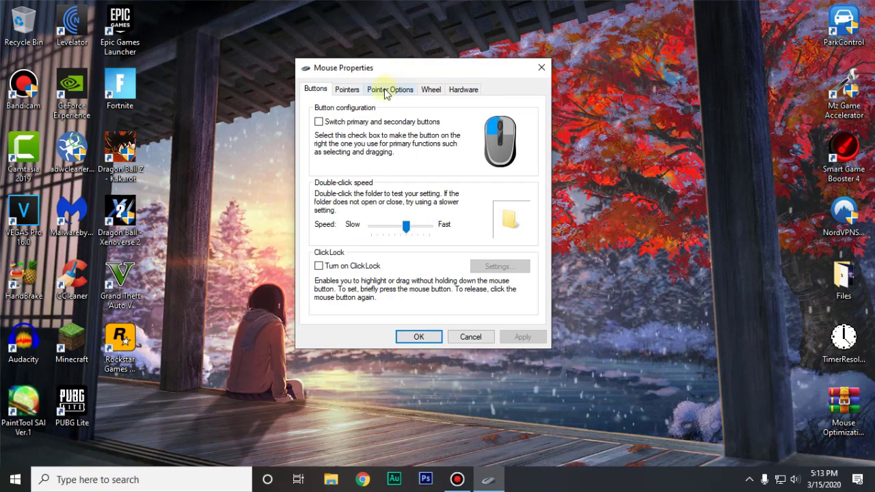
click(407, 94)
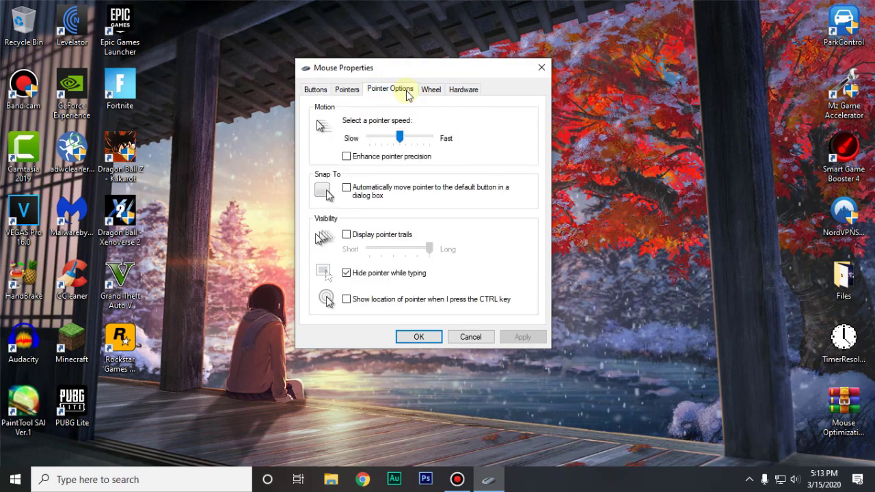
drag(400, 139, 364, 138)
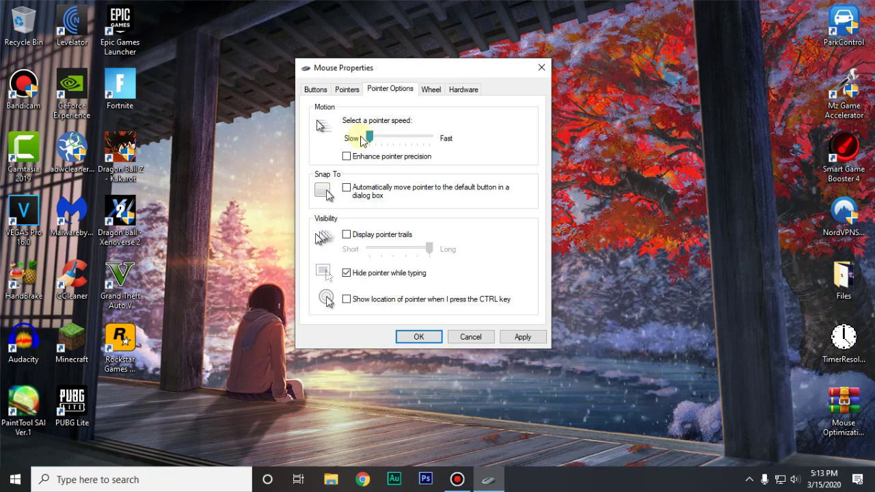
key(Right)
key(Right)
key(Right)
key(Right)
key(Right)
key(Right)
key(Right)
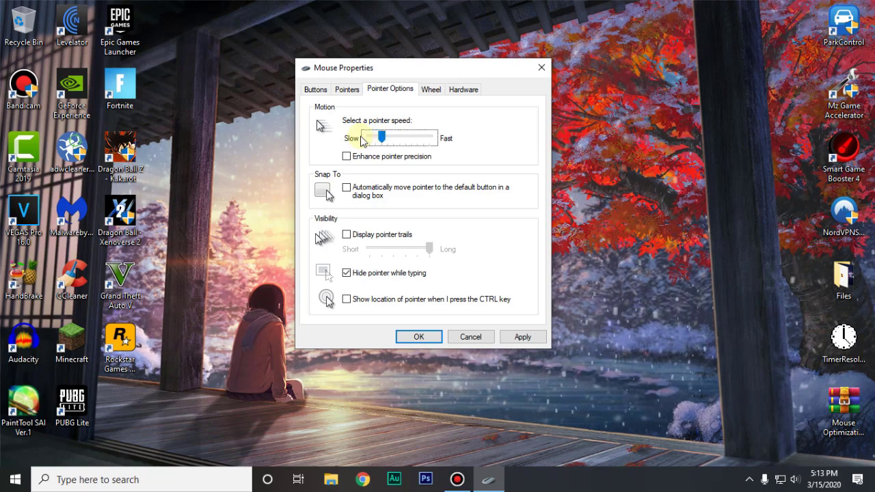
key(Right)
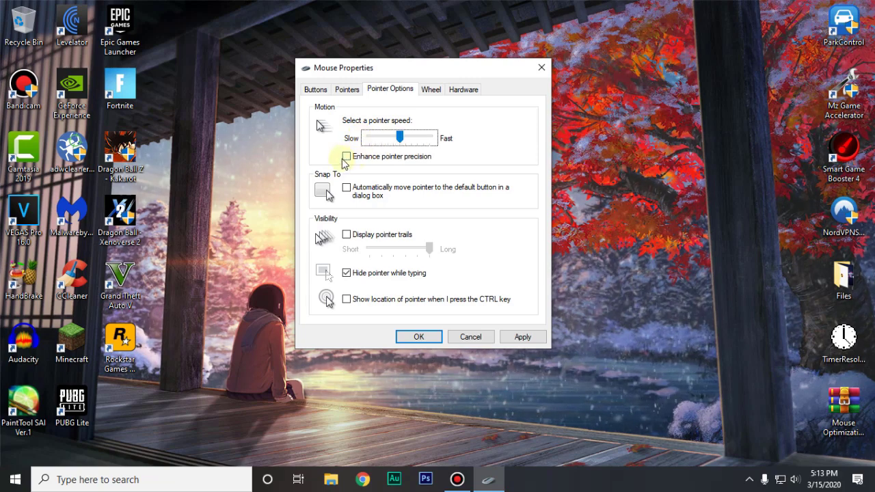
Turn off Enhance pointer precision, then apply and confirm the changes
click(346, 156)
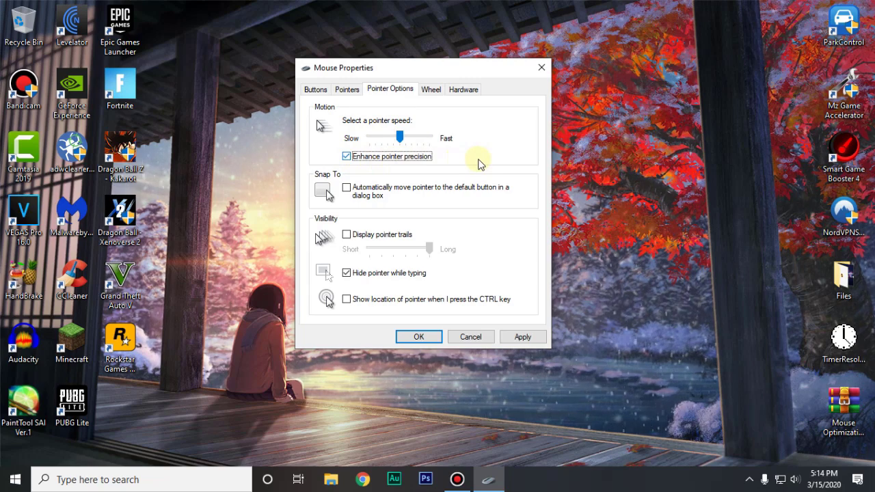
click(391, 158)
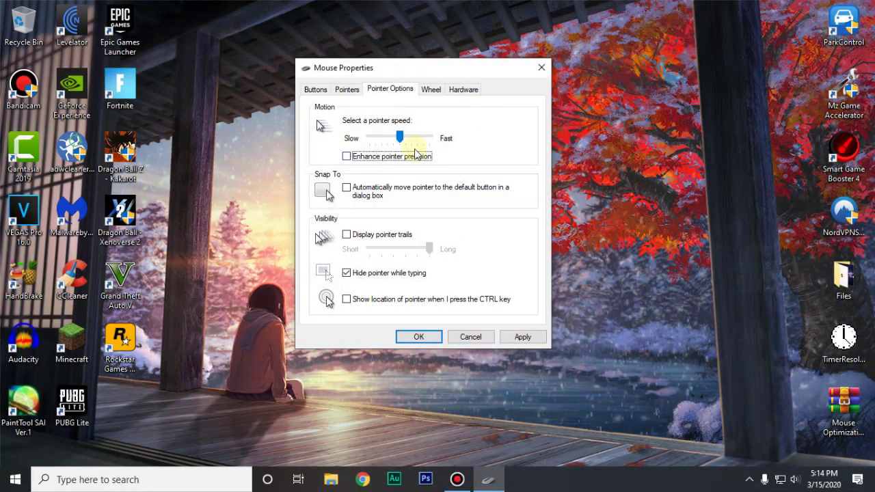
click(523, 337)
click(424, 336)
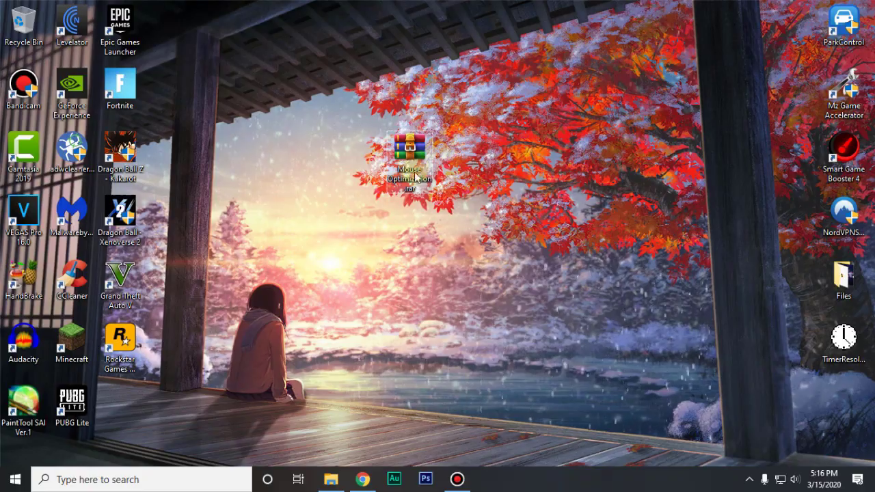
View the UploadHub FPS pack download page in Chrome, dismiss its popup, and close Chrome
click(362, 479)
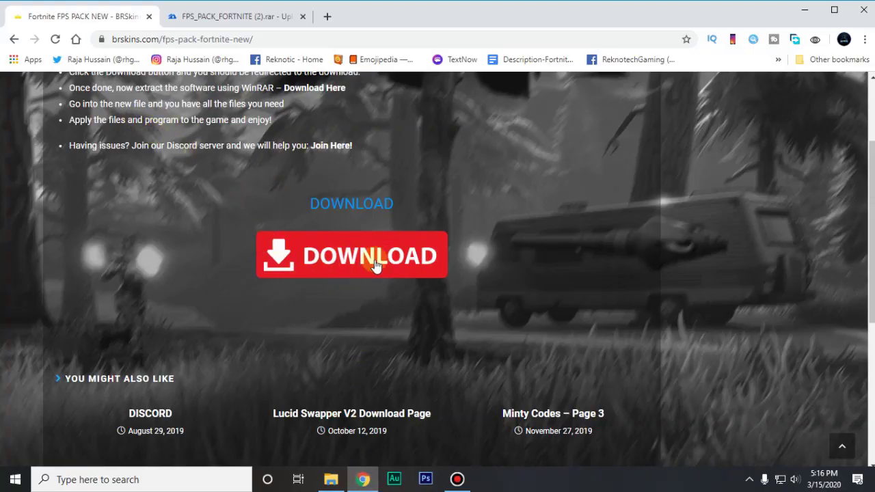
click(236, 18)
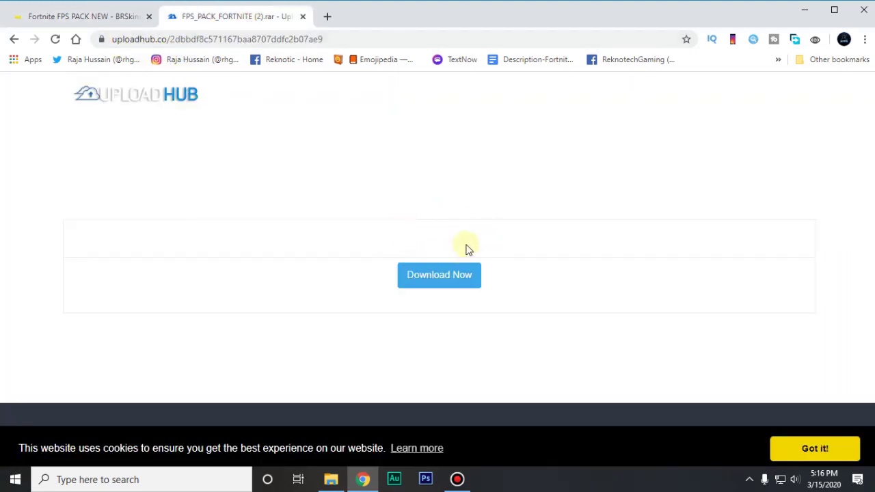
click(864, 87)
click(864, 10)
Extract Mouse Optimization.rar onto the desktop with Extract Here and arrange the icons
click(403, 151)
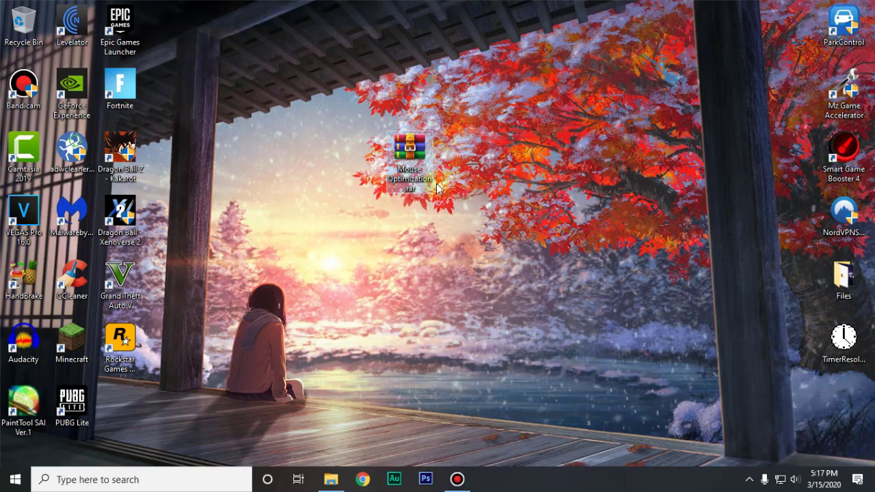
right_click(401, 153)
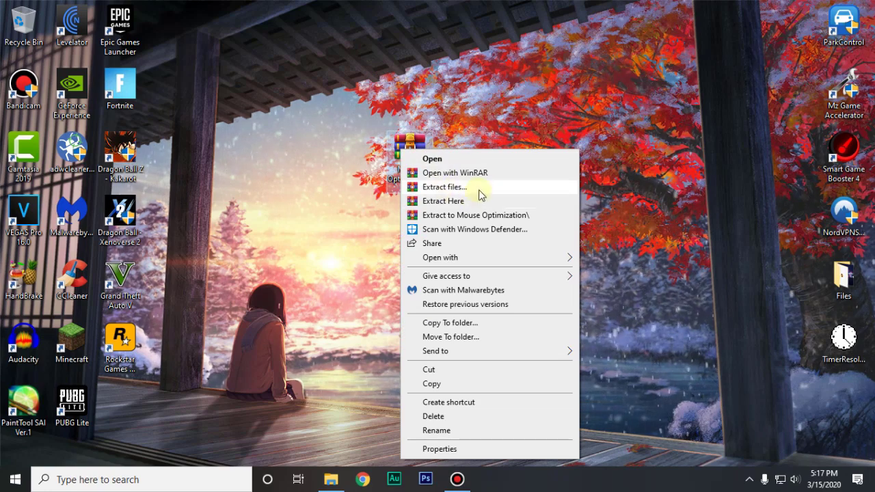
click(457, 202)
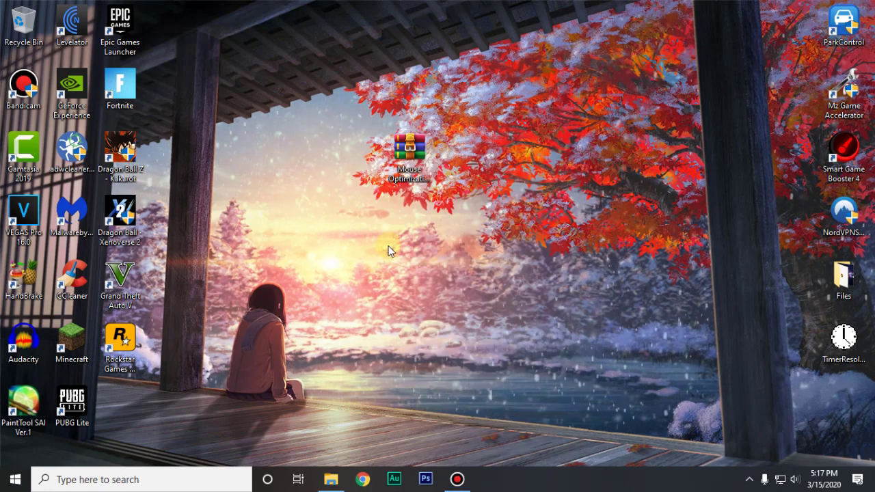
drag(407, 152, 835, 396)
drag(120, 403, 304, 89)
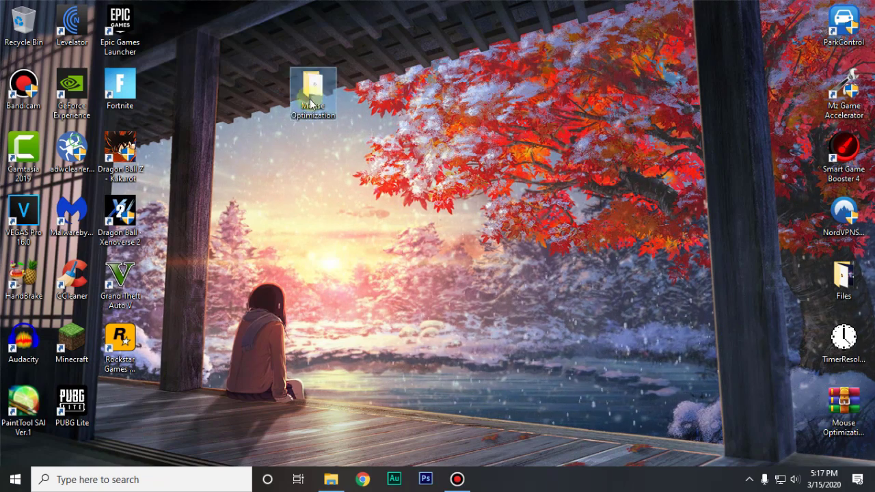
Open the Mouse Optimization folder, then its Reg Optimization subfolder
double_click(304, 88)
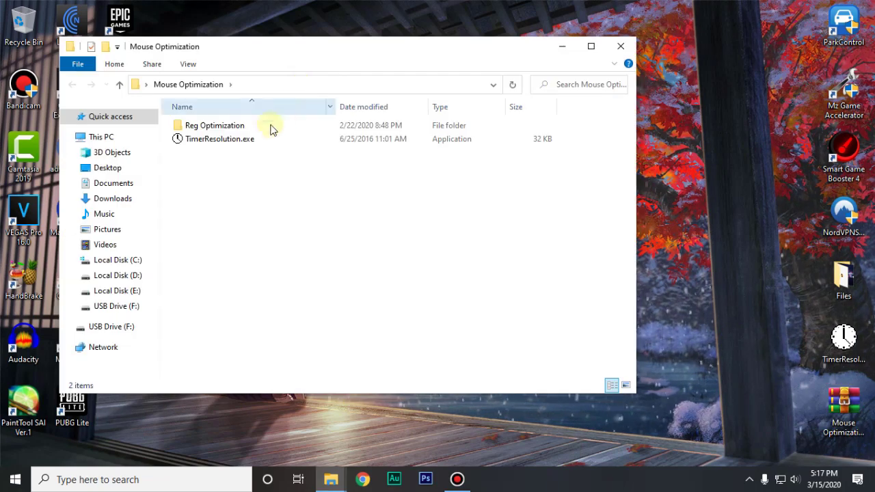
drag(275, 50, 360, 26)
drag(451, 164, 330, 104)
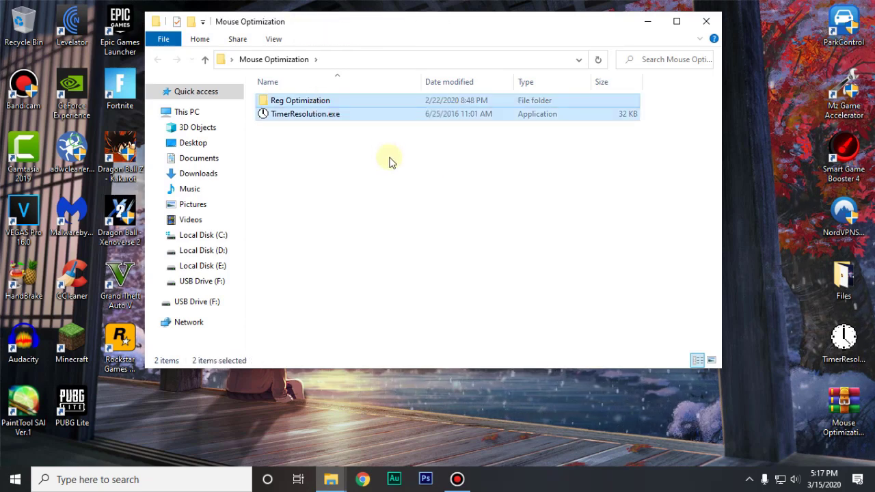
click(380, 154)
click(280, 102)
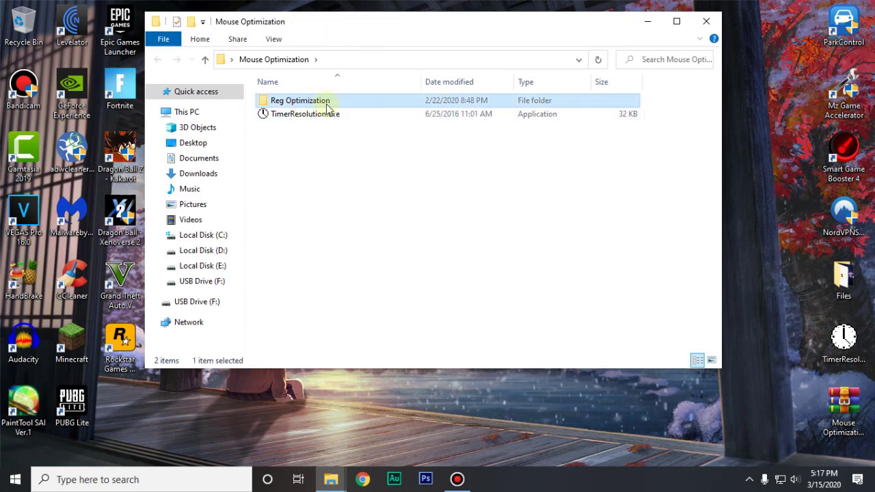
click(301, 118)
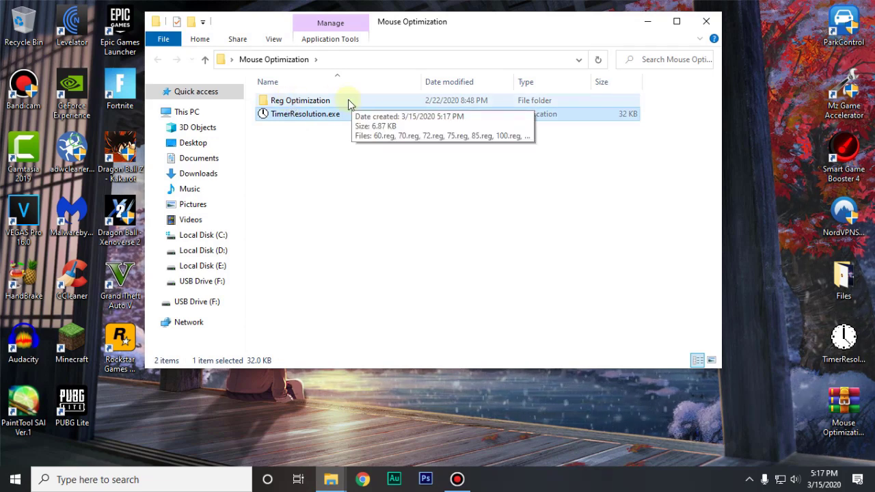
double_click(318, 101)
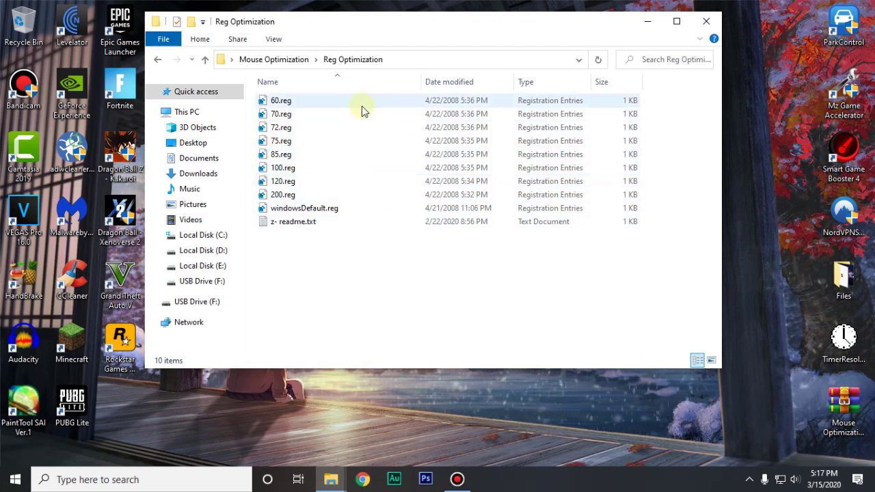
right_click(449, 391)
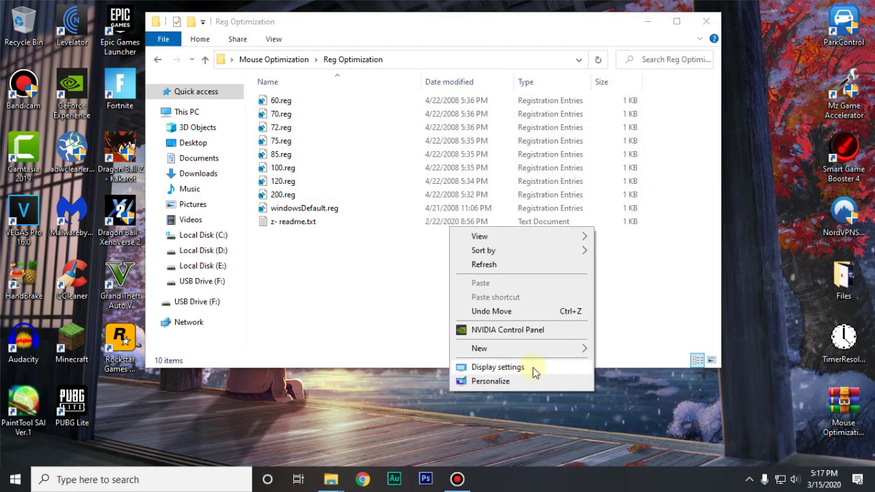
click(499, 367)
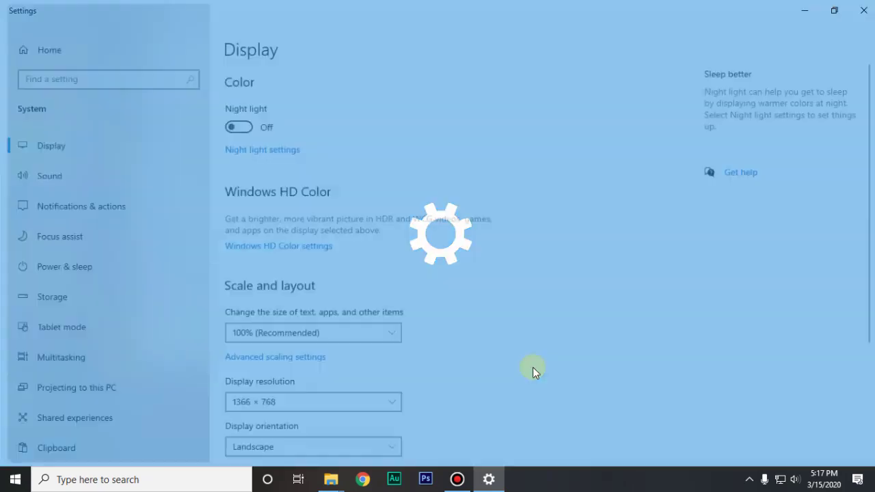
scroll(531, 369, down, 2)
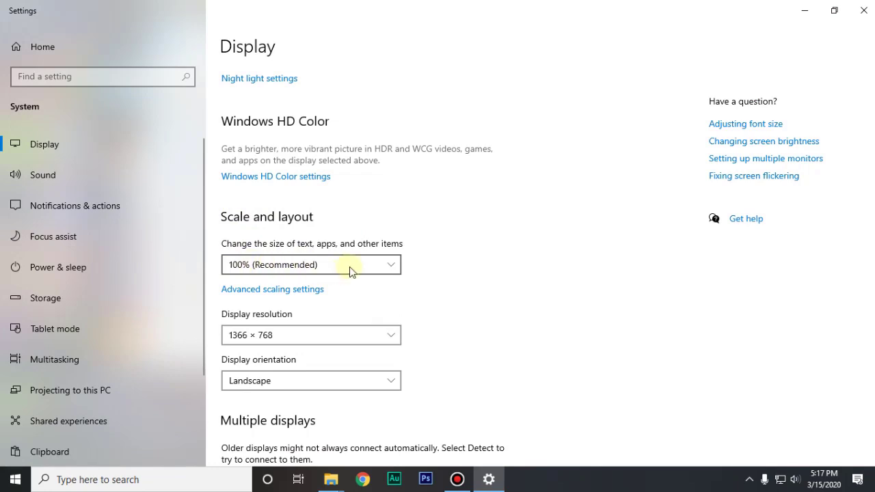
click(853, 17)
Merge 100.reg into the registry and dismiss the success message
click(335, 170)
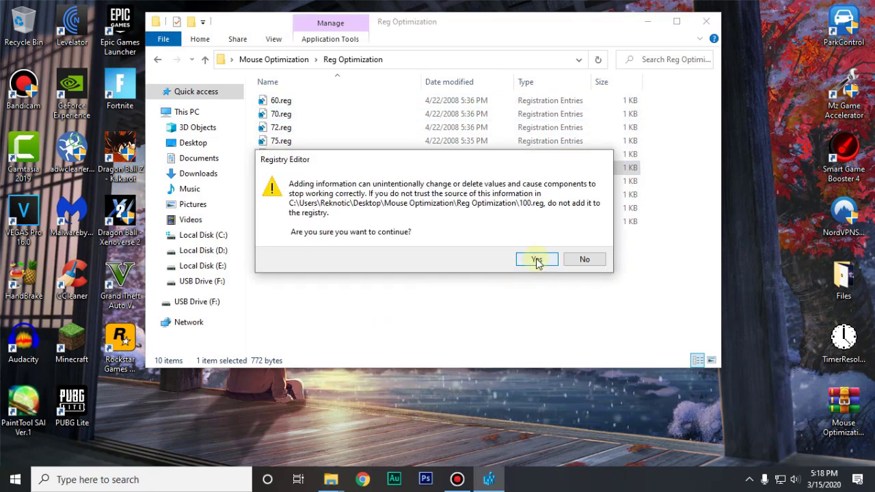
click(531, 258)
click(595, 240)
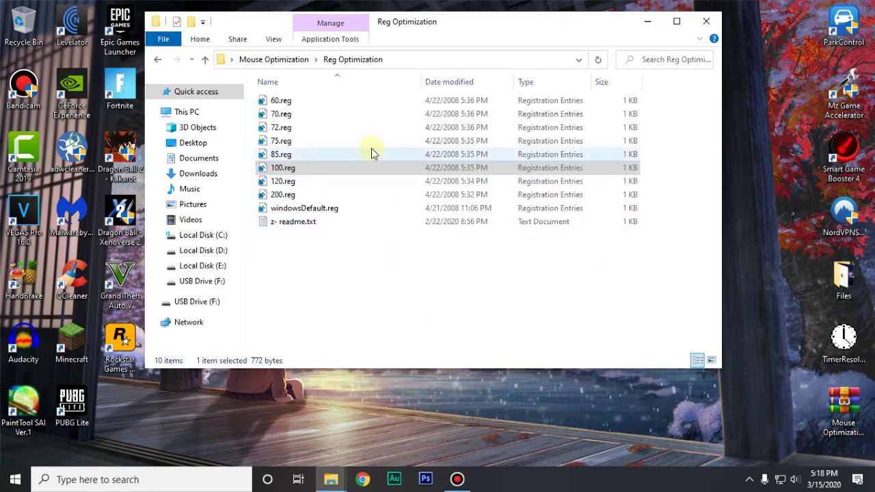
Move TimerResolution.exe to the desktop, replacing the existing copy
click(157, 59)
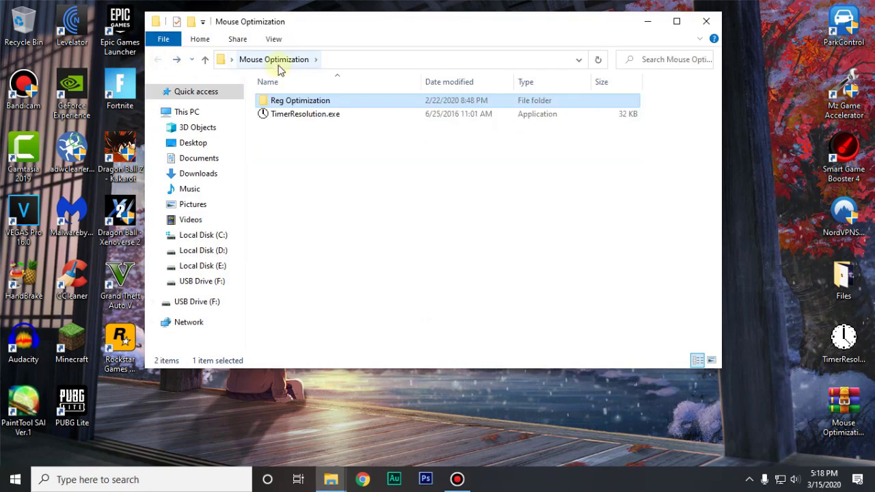
drag(295, 115, 119, 413)
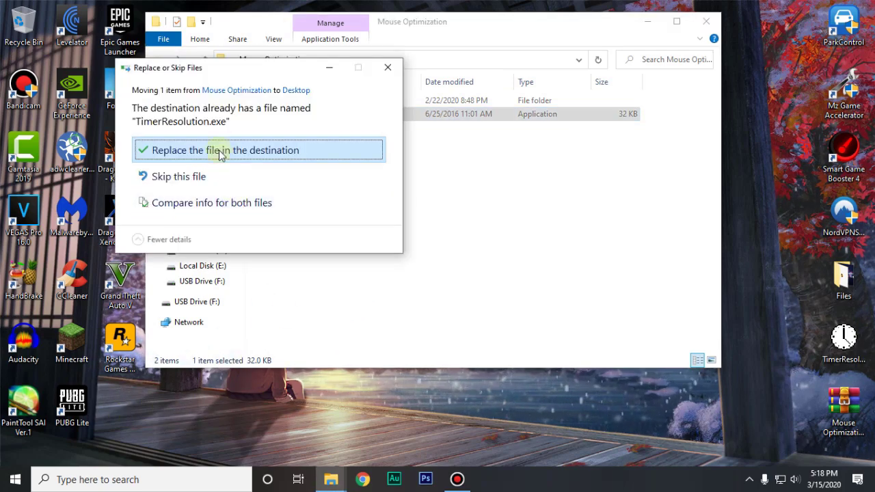
click(220, 150)
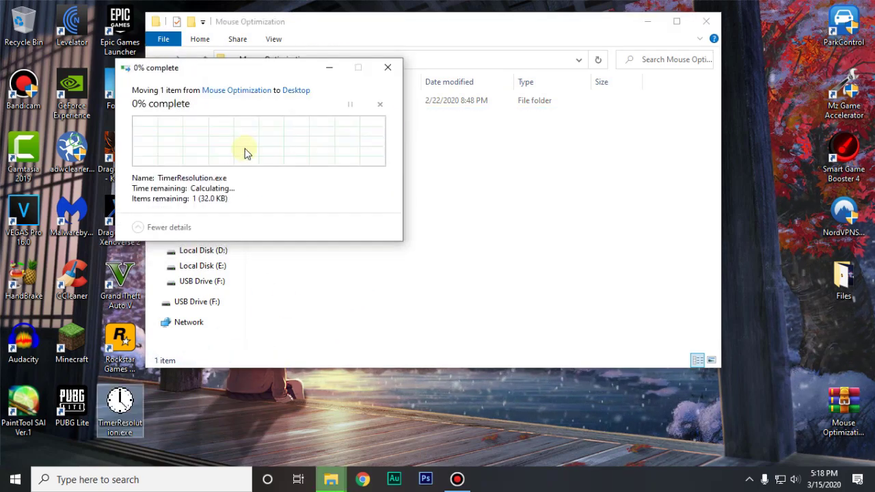
Close Explorer and permanently delete the Mouse Optimization folder via the Recycle Bin
click(706, 21)
drag(312, 89, 20, 25)
right_click(21, 26)
click(42, 45)
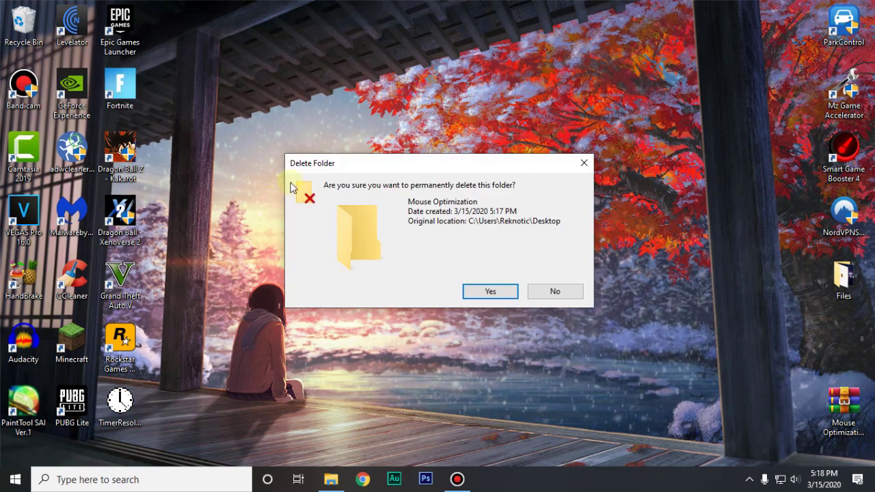
click(490, 291)
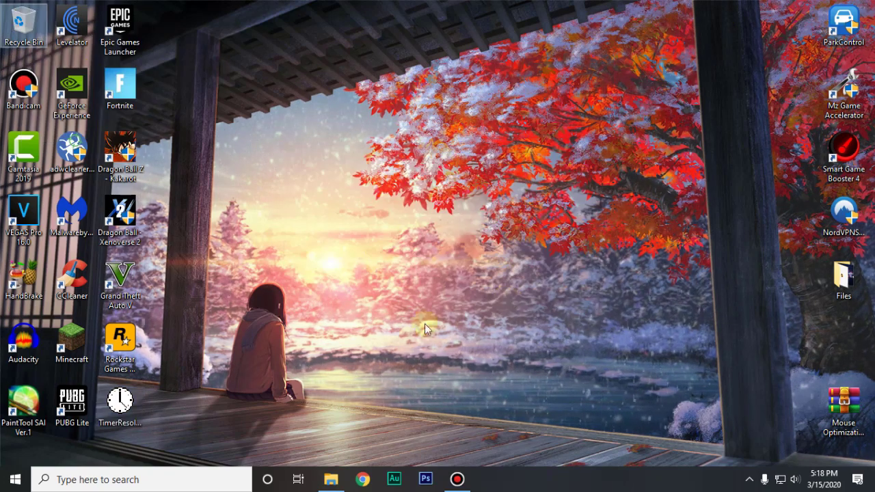
Launch TimerResolution.exe and set the timer resolution to its 0.499 ms maximum
double_click(119, 404)
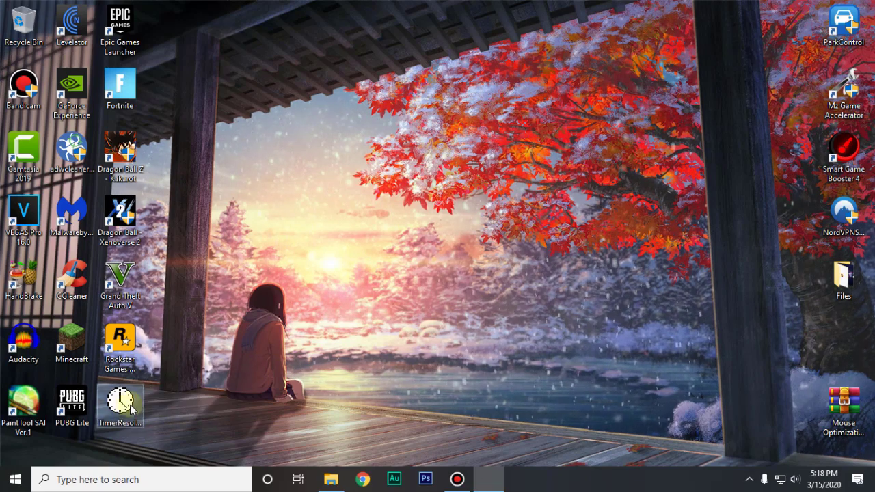
drag(421, 175, 417, 104)
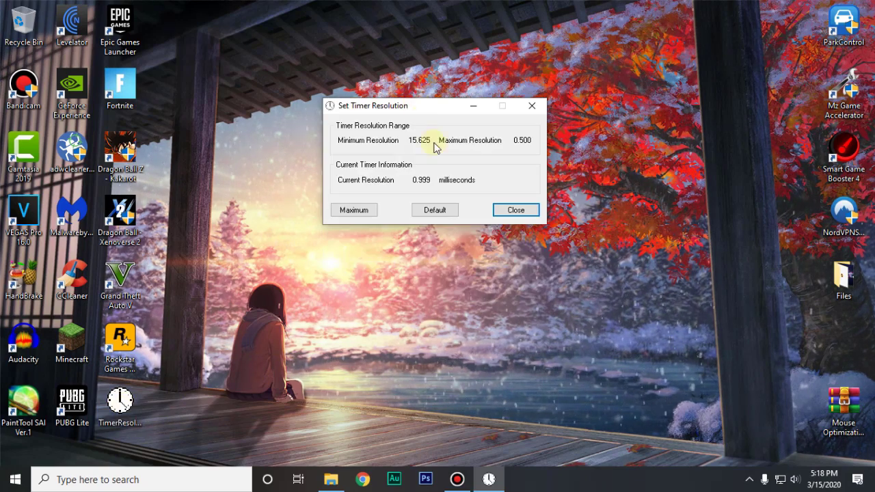
click(362, 211)
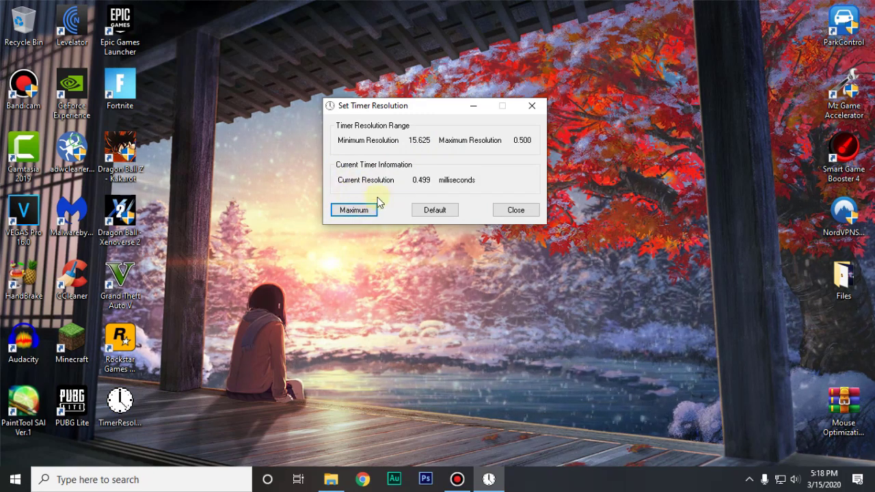
drag(418, 179, 496, 177)
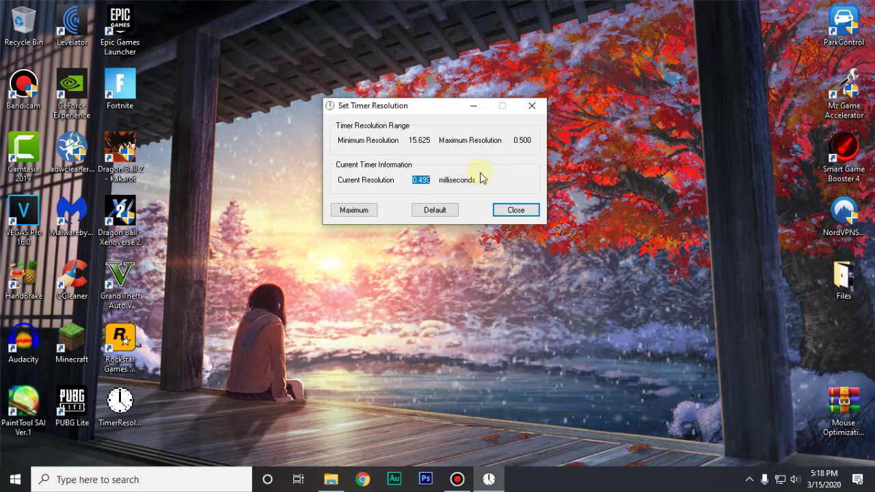
Reset the timer resolution to the 0.999 ms default and close TimerResolution
click(473, 110)
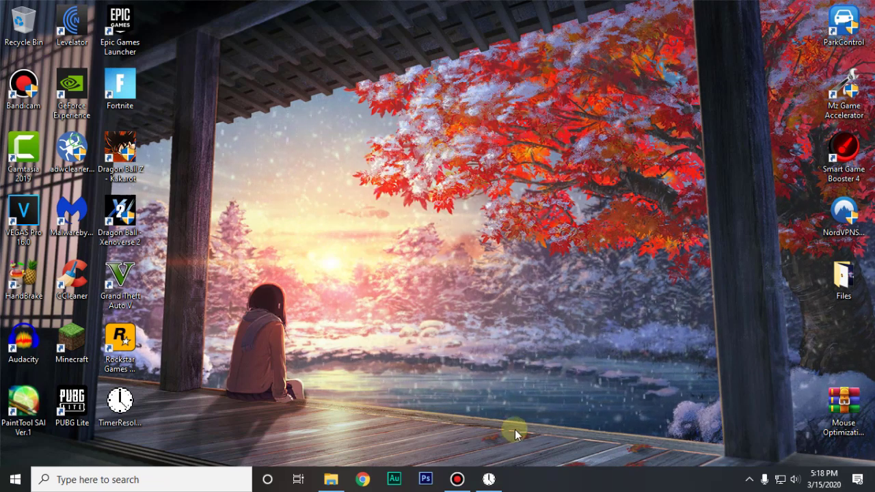
mouse_move(492, 479)
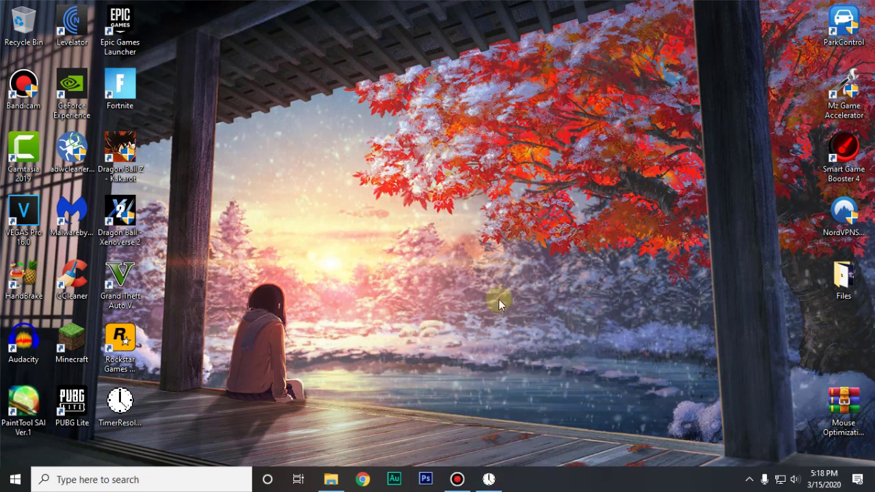
click(488, 479)
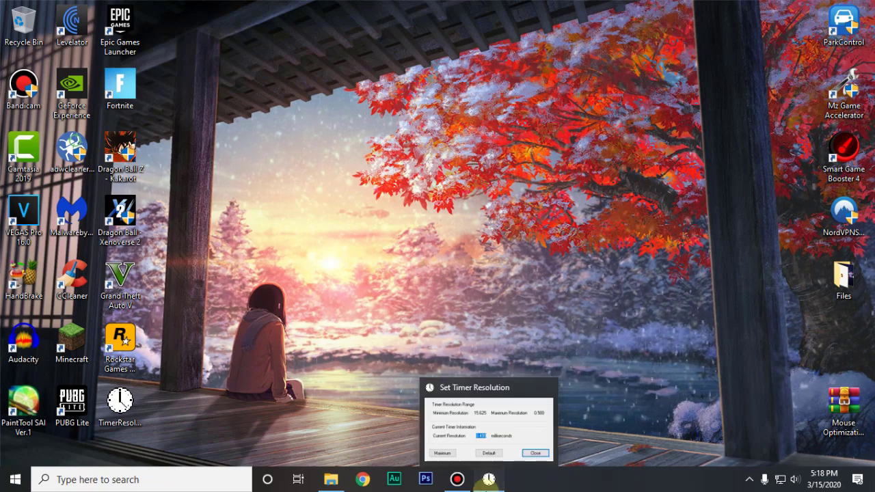
click(438, 211)
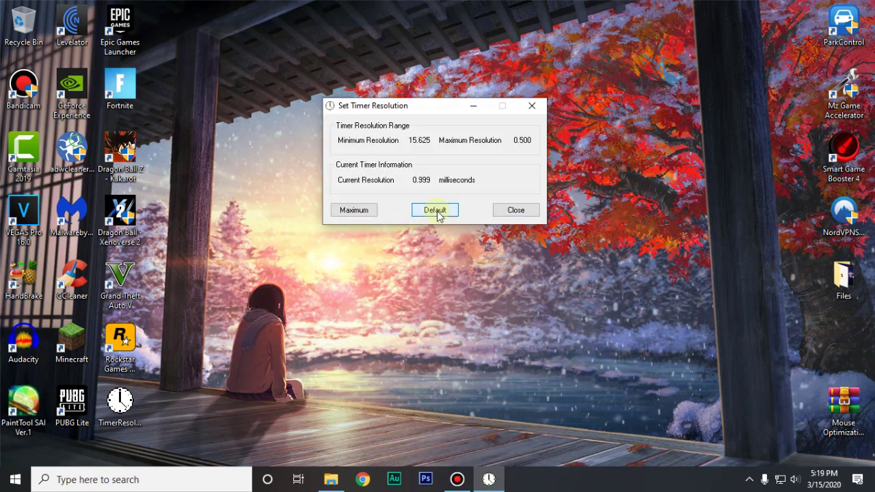
click(534, 212)
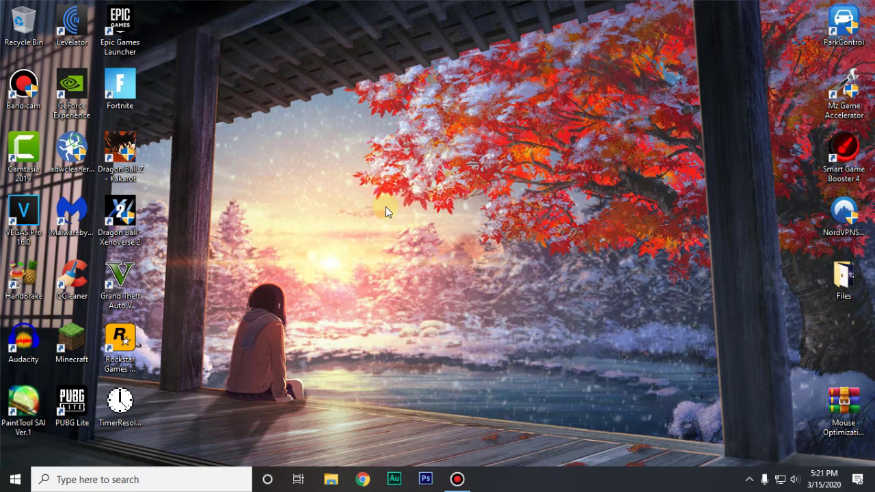
Open Windows Search from the taskbar search box
click(175, 480)
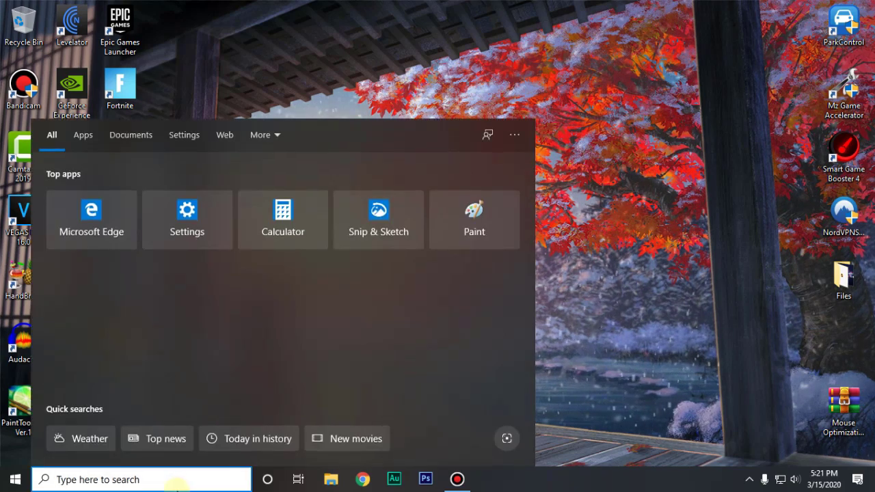
Navigate via %localappdata% to FortniteGame\Saved\Config\WindowsClient in File Explorer
text(%local)
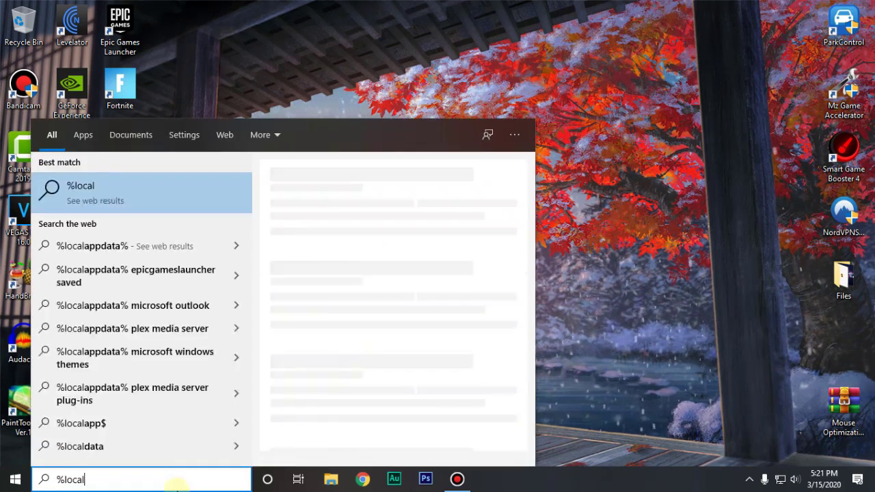
text(appdata%)
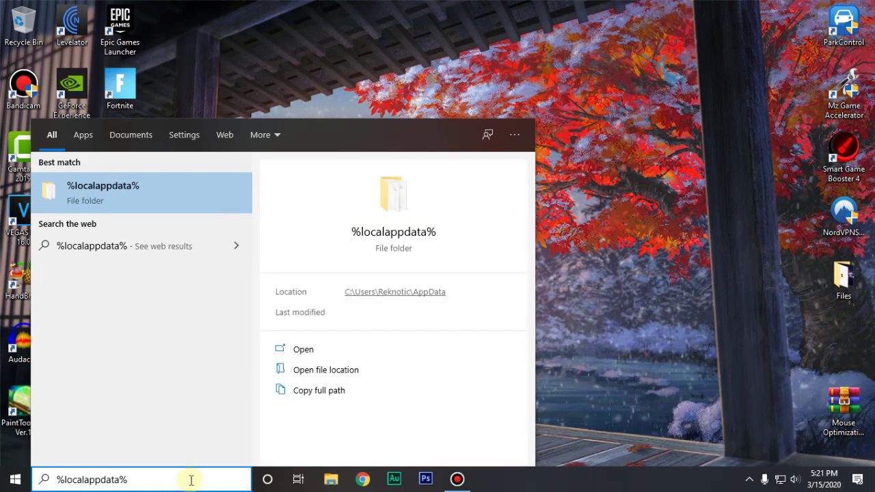
click(143, 203)
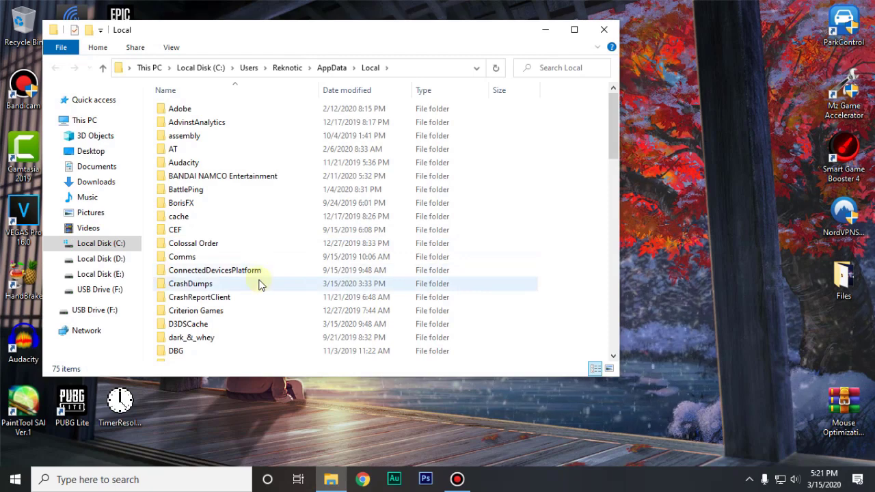
scroll(257, 282, down, 2)
scroll(220, 281, down, 1)
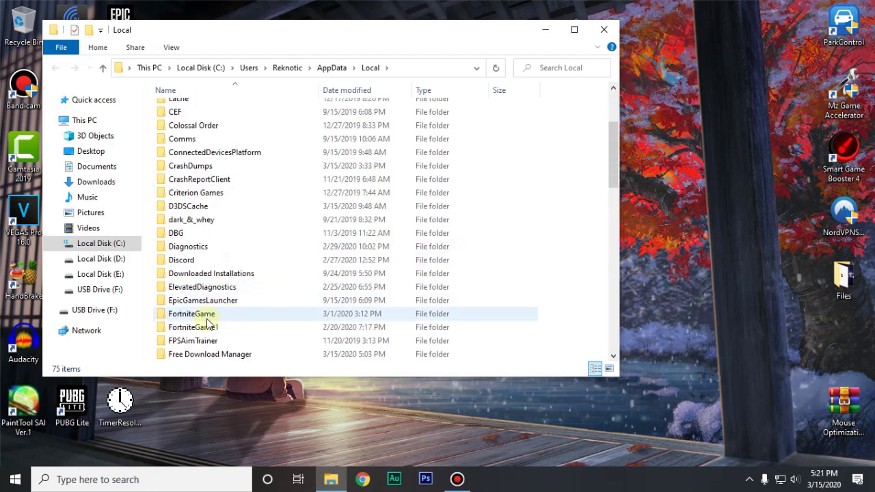
click(232, 316)
double_click(232, 316)
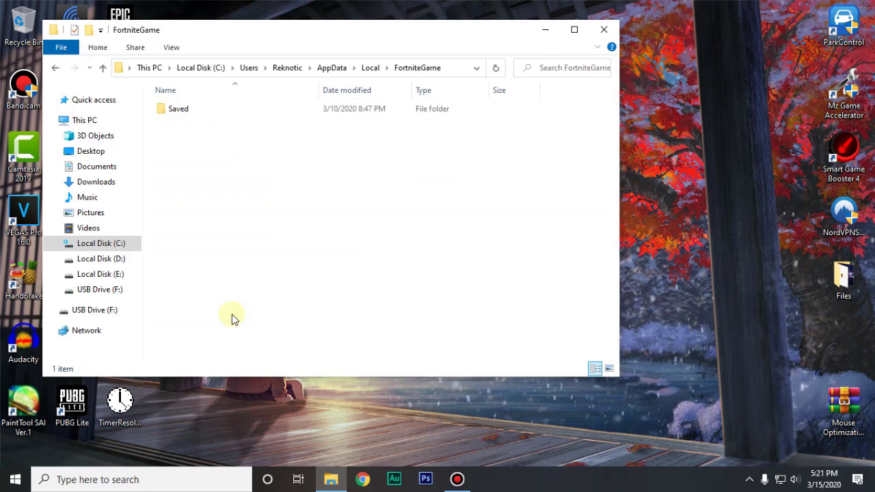
double_click(187, 108)
double_click(198, 121)
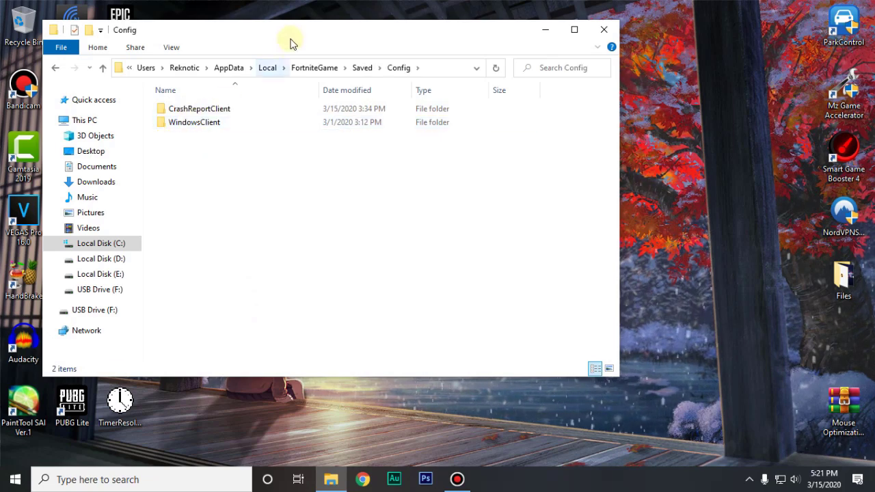
drag(289, 34, 357, 30)
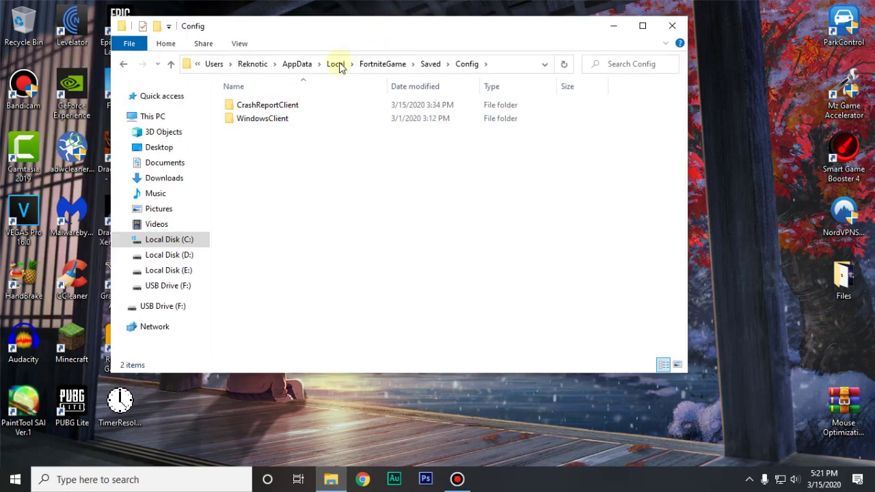
double_click(295, 120)
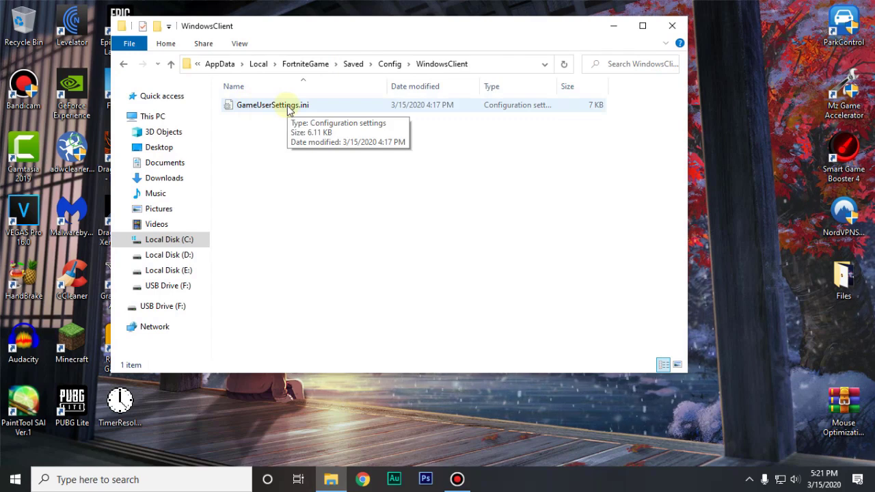
Check GameUserSettings.ini's Properties, confirming Read-only is off, and close without changes
click(288, 107)
right_click(288, 110)
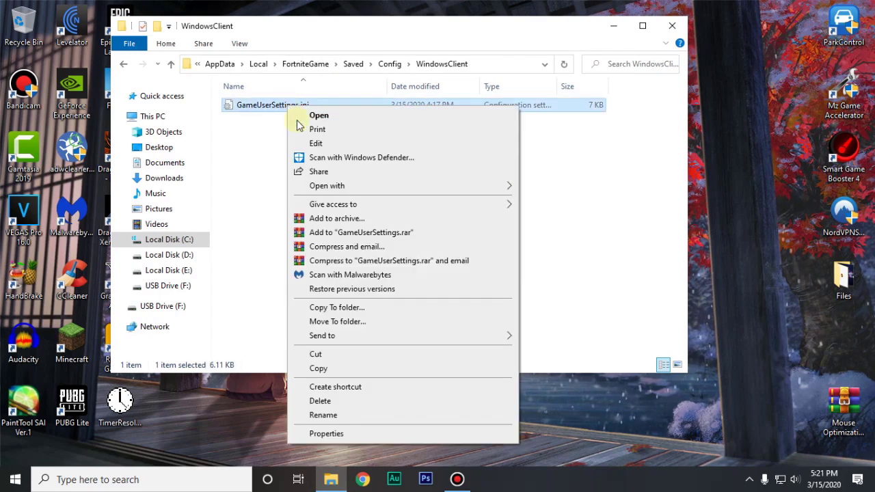
click(327, 433)
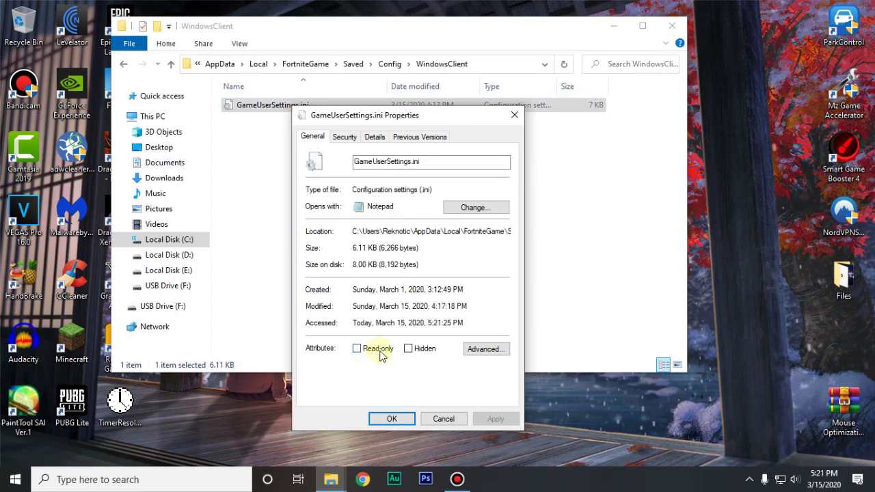
click(391, 418)
Open GameUserSettings.ini in Notepad and scroll to the bDisableMouseAcceleration line
right_click(286, 111)
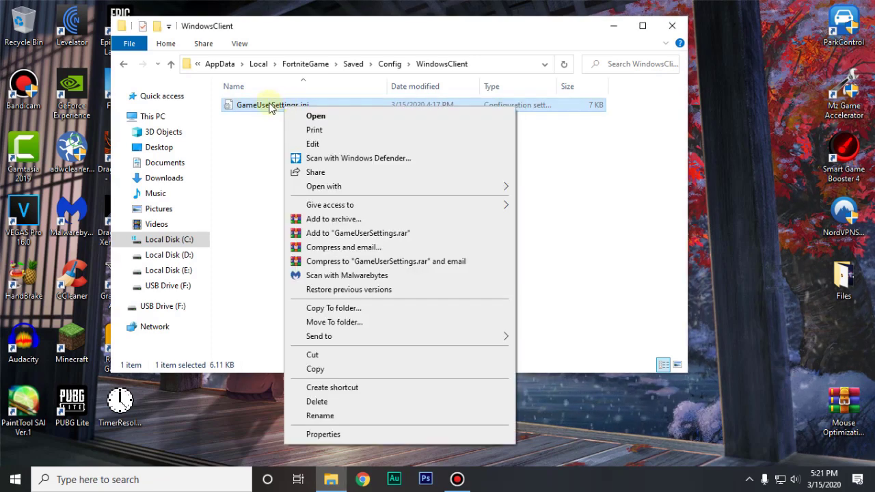
click(347, 143)
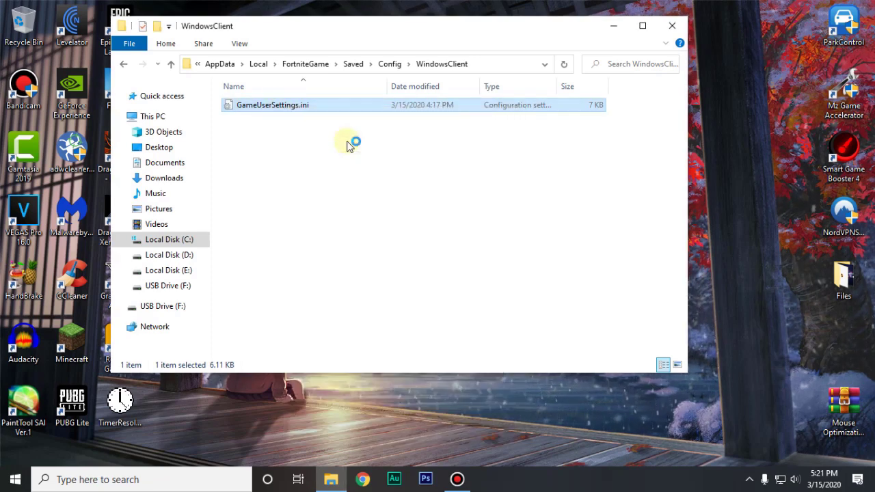
drag(334, 103, 344, 56)
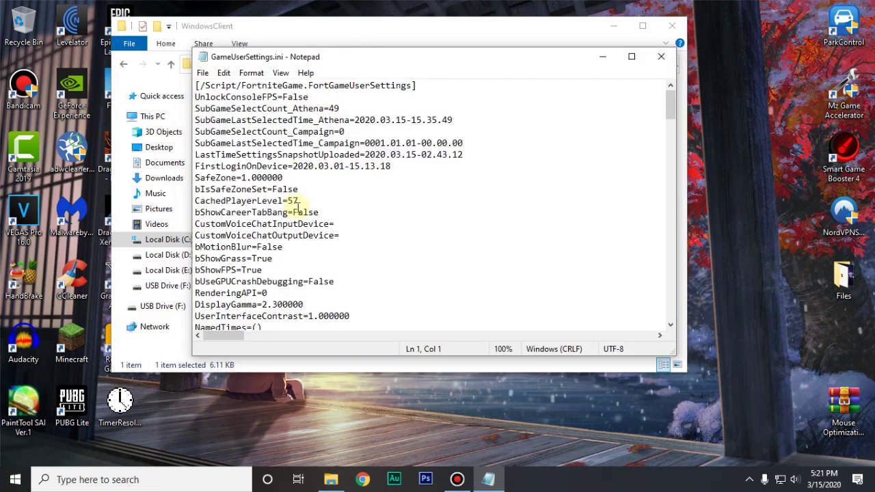
scroll(298, 205, down, 3)
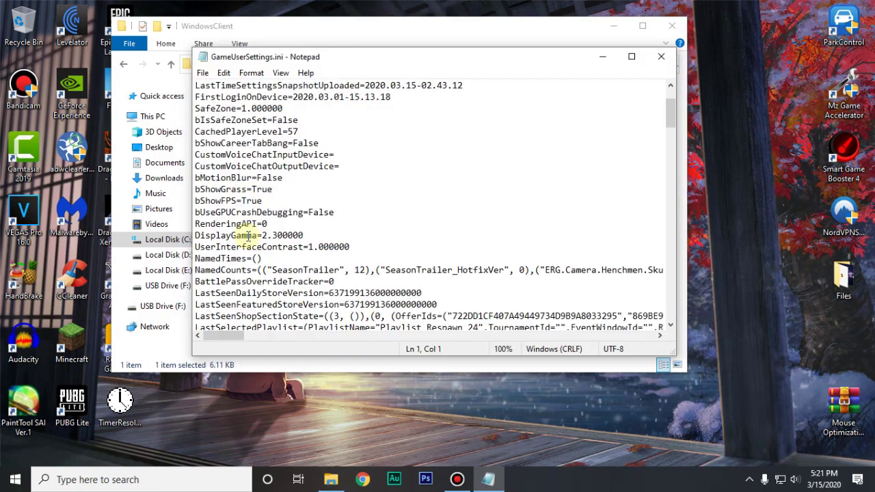
scroll(249, 235, down, 5)
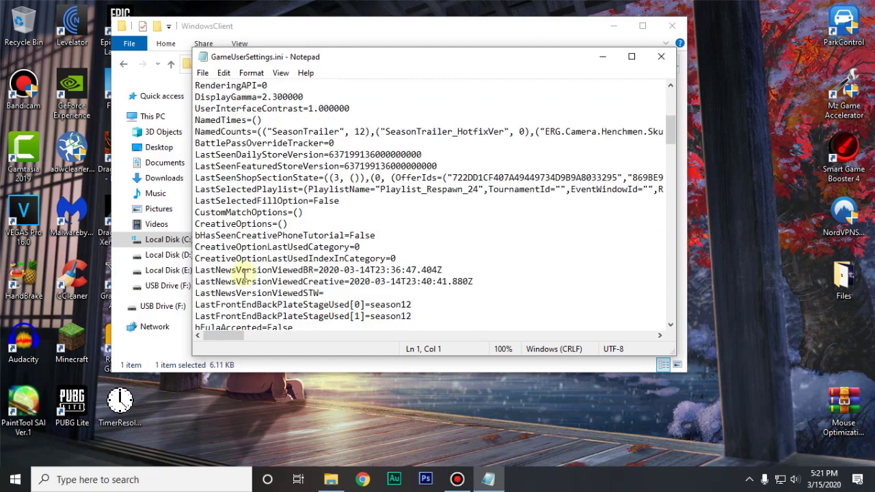
scroll(244, 274, down, 2)
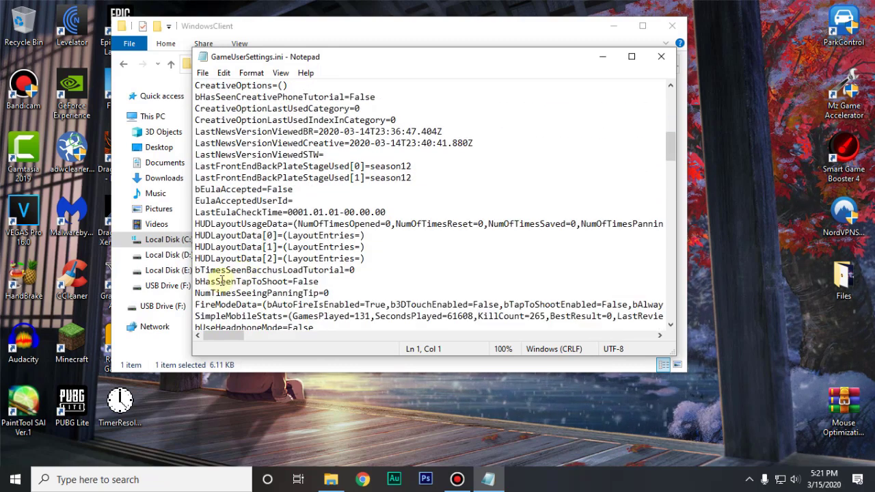
scroll(246, 282, down, 2)
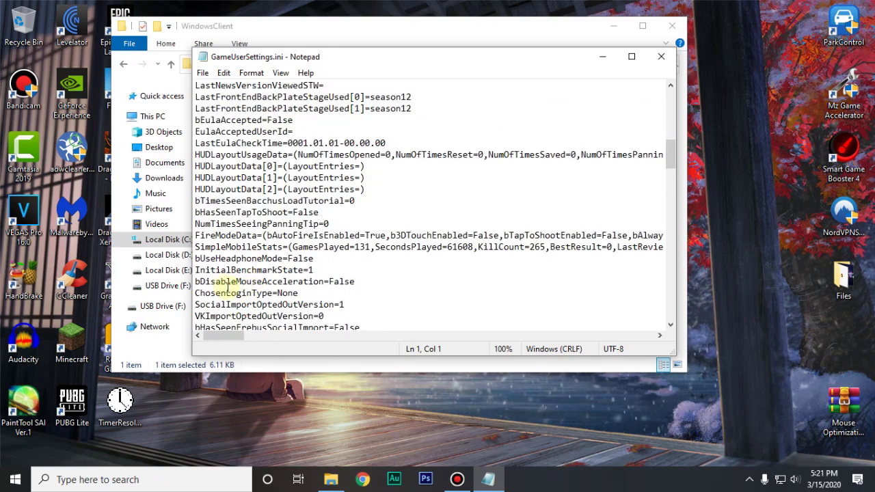
Change bDisableMouseAcceleration from False to True, save the file, and close Notepad
drag(197, 281, 354, 281)
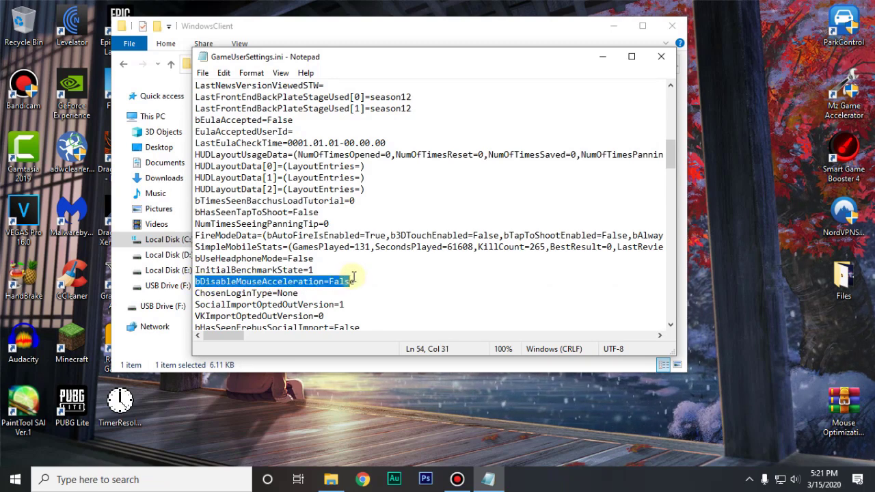
click(329, 281)
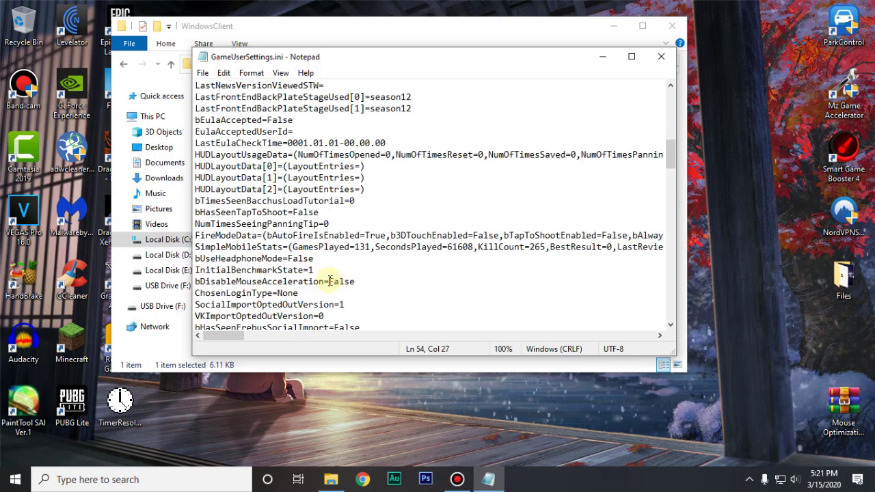
drag(330, 281, 356, 281)
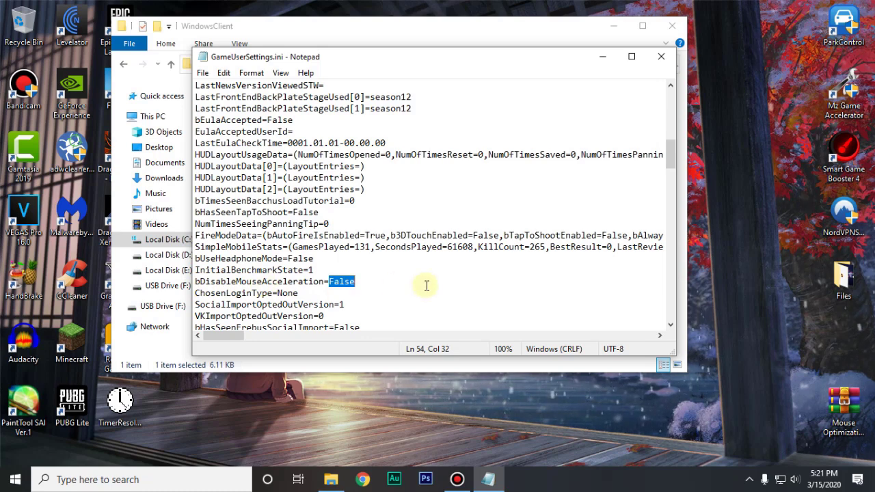
text(Tru)
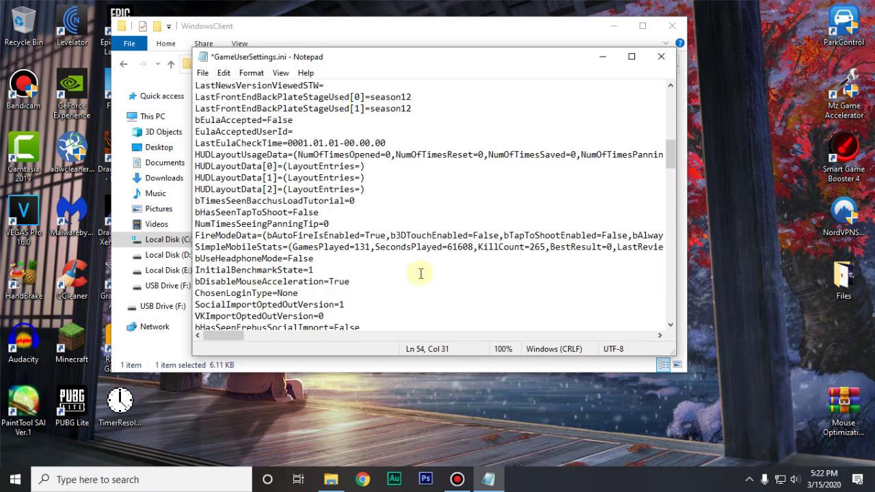
click(203, 72)
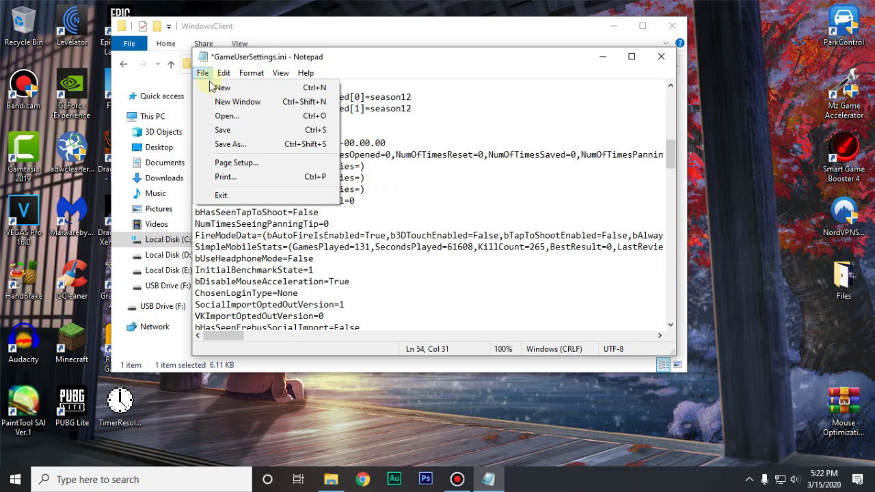
click(222, 130)
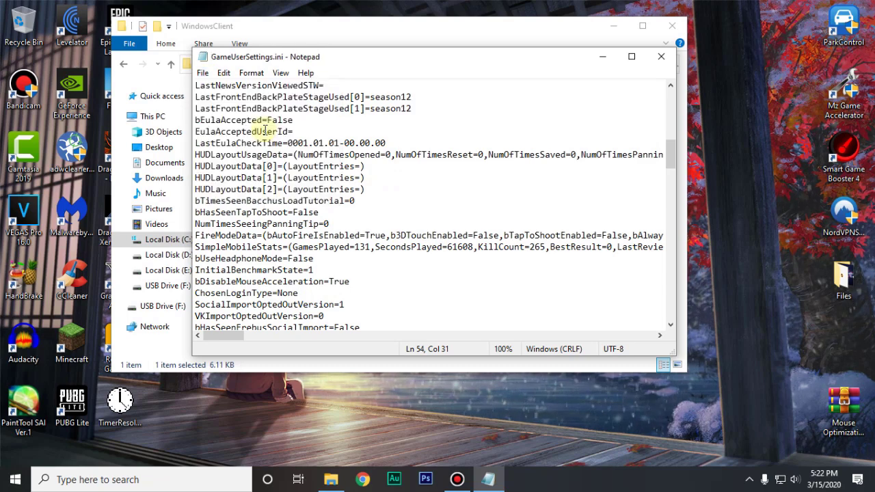
click(660, 57)
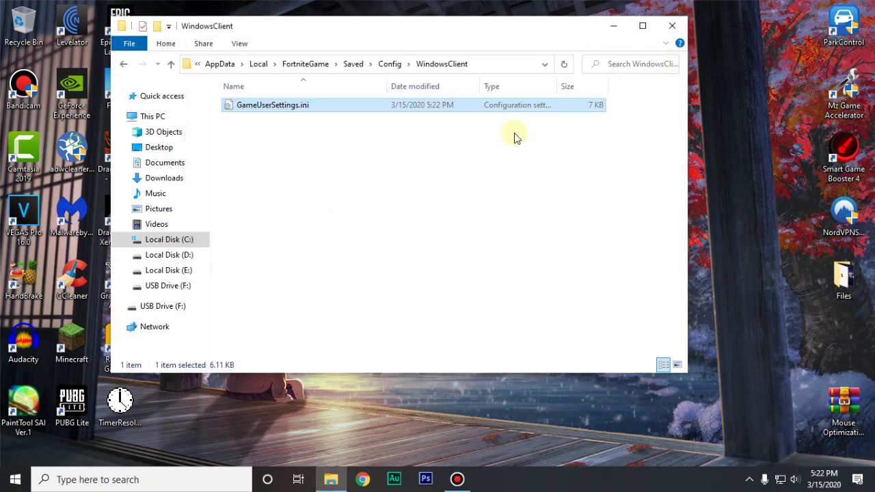
Tick Read-only in GameUserSettings.ini's Properties, confirm, and close the WindowsClient window
right_click(281, 112)
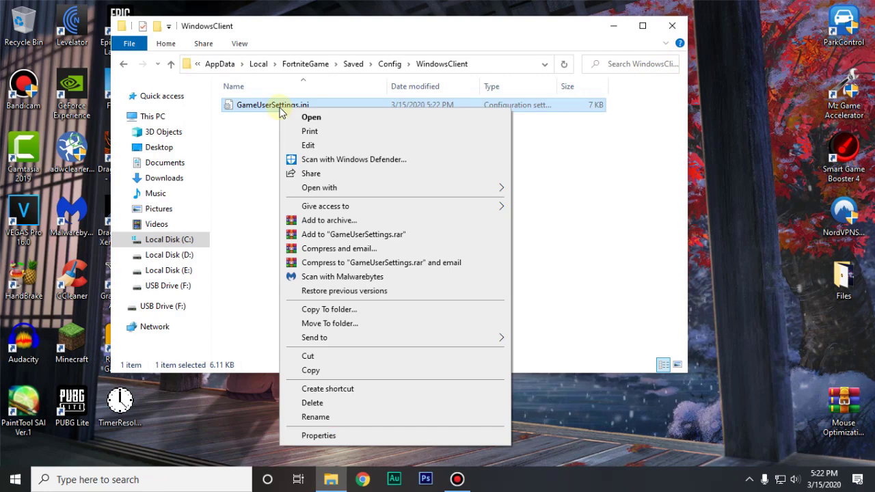
click(387, 442)
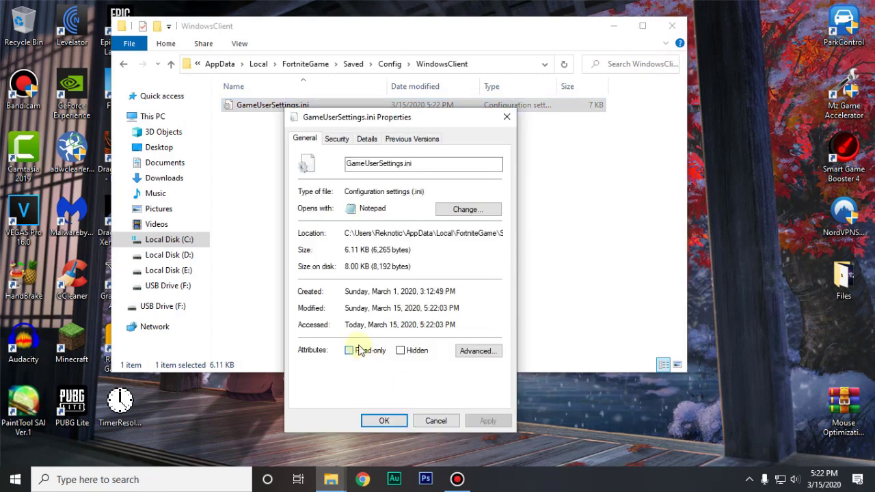
click(349, 350)
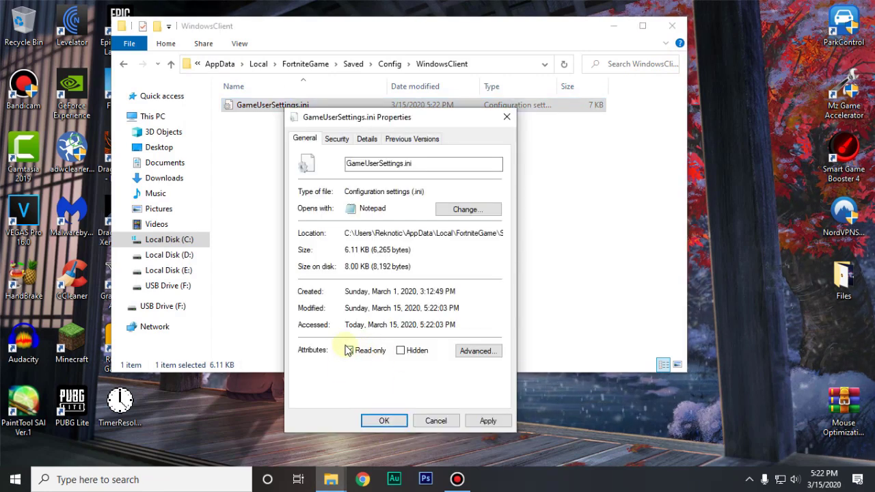
click(370, 419)
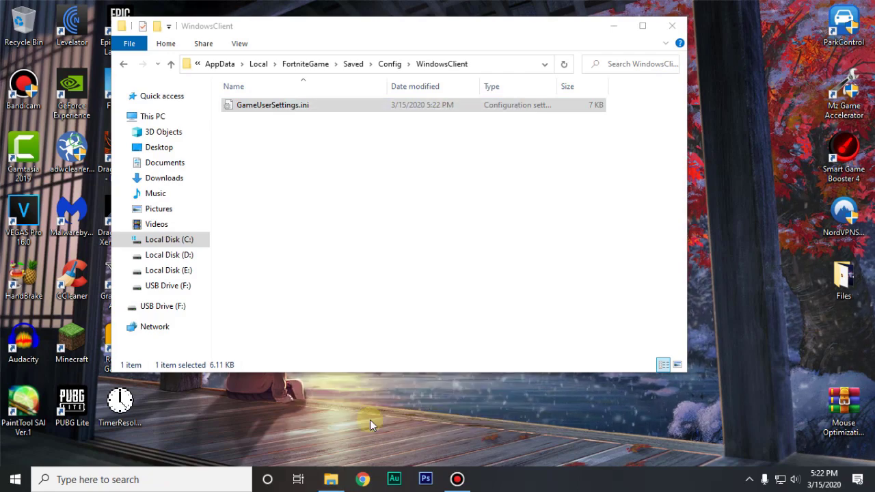
click(678, 29)
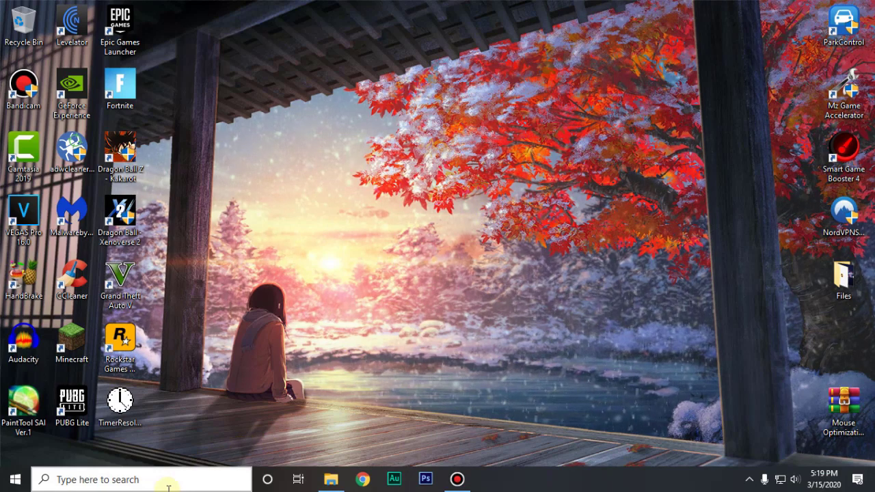
Open Device Manager by searching Windows for 'device manager'
click(168, 487)
text(dev)
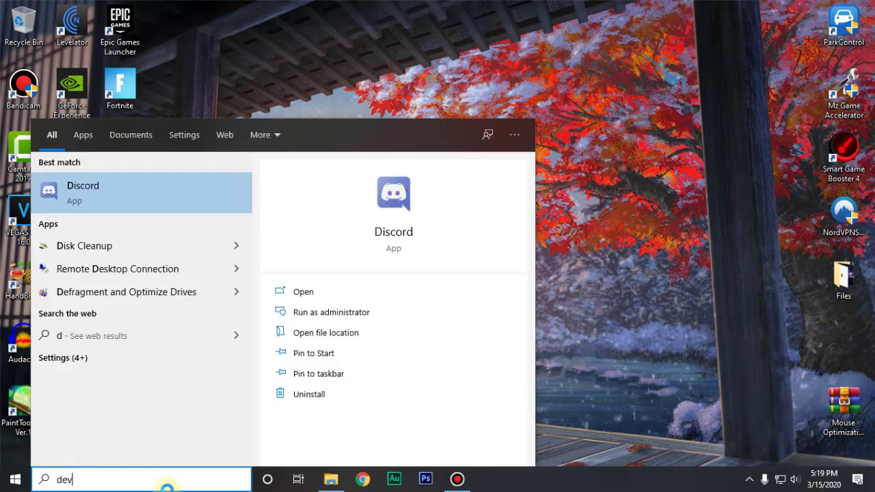
text(ice manager)
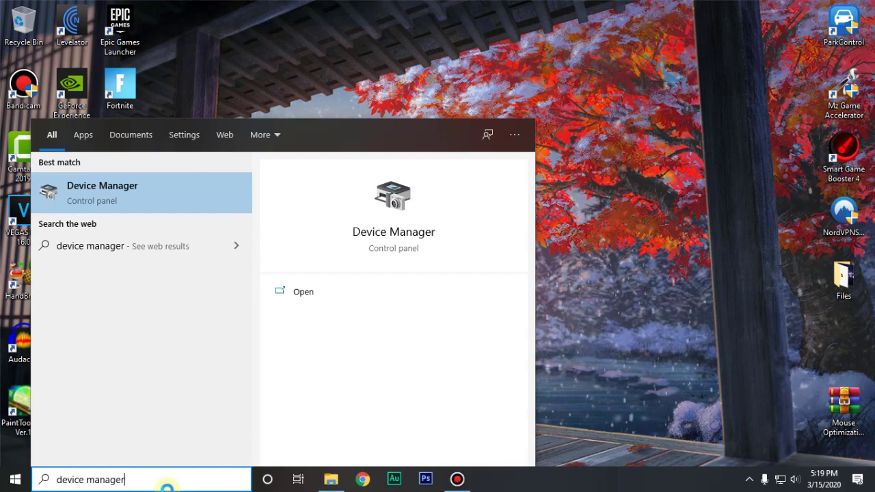
click(161, 197)
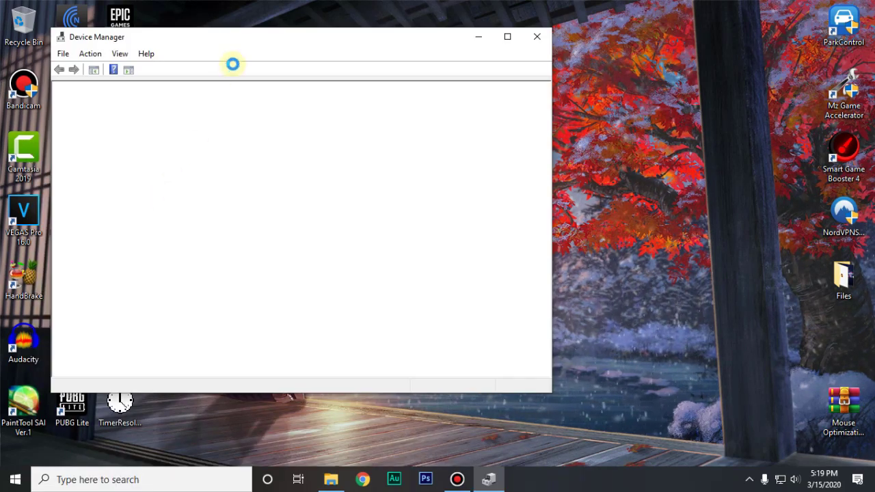
drag(250, 39, 348, 41)
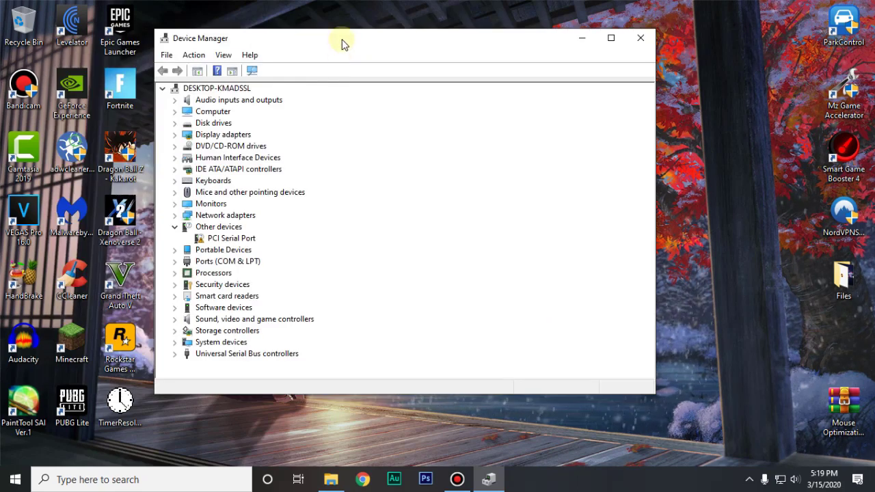
Search automatically for a newer HID-compliant mouse driver under Mice and other pointing devices, then close Device Manager
click(209, 194)
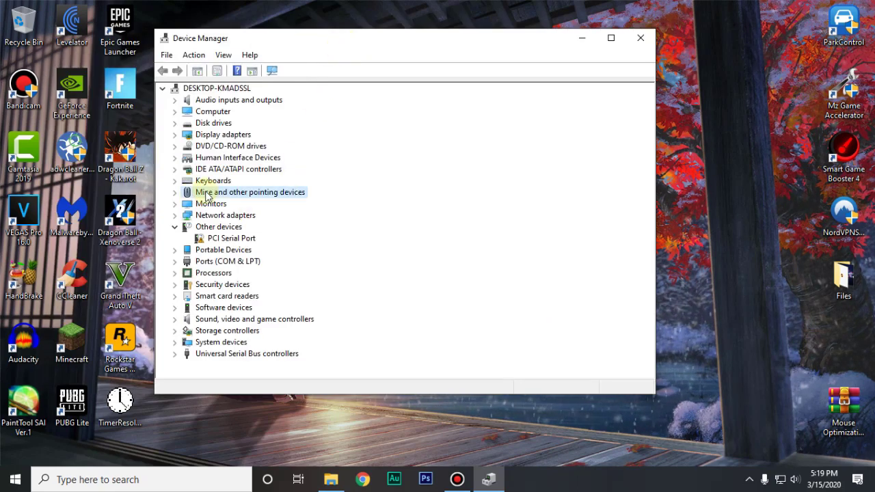
click(174, 193)
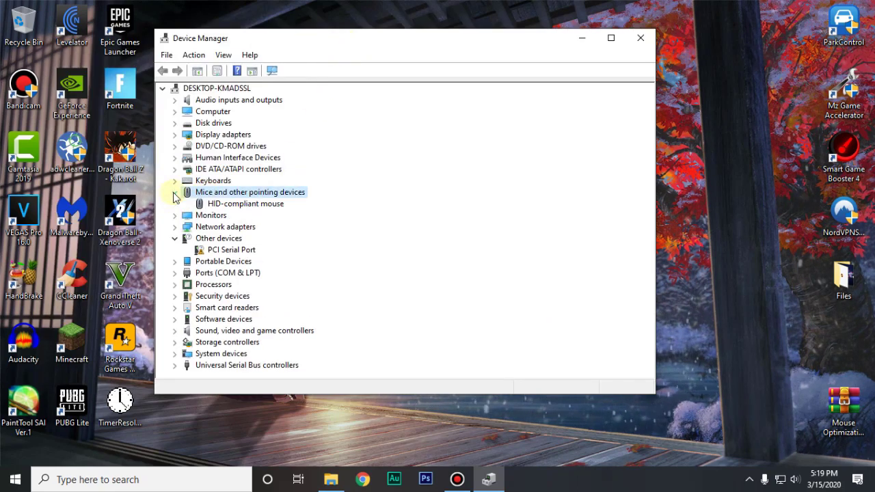
right_click(250, 207)
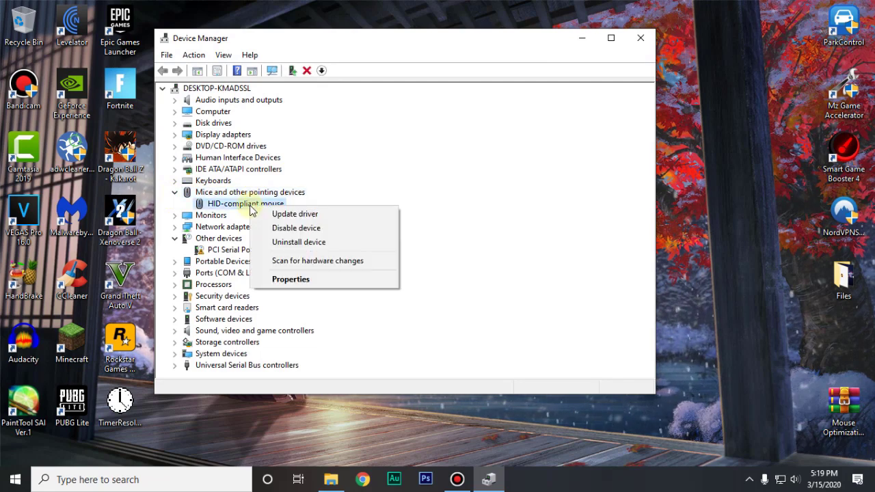
click(315, 214)
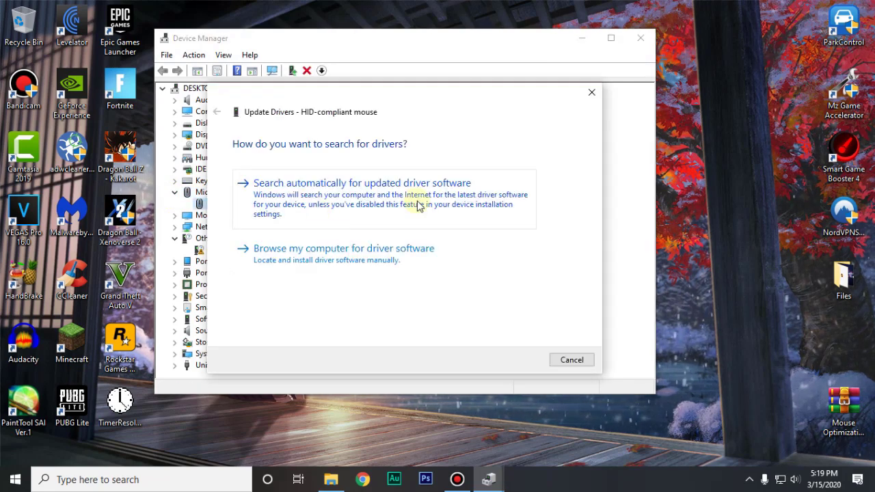
click(470, 205)
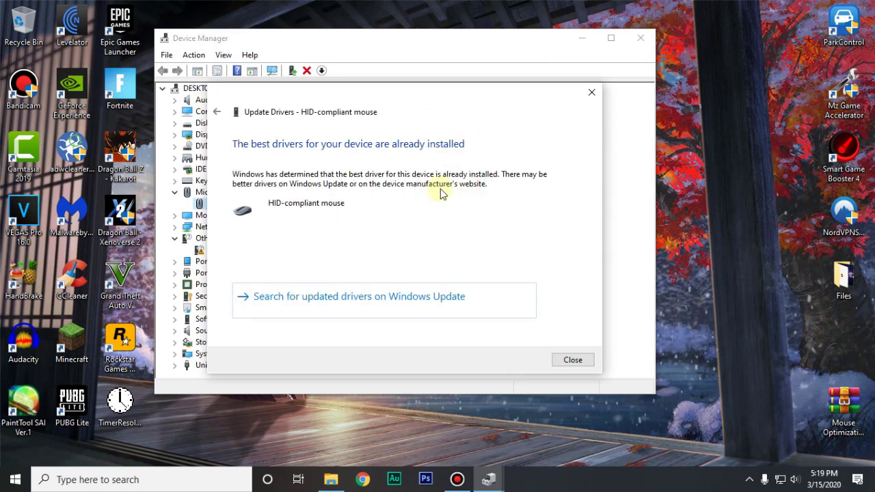
click(571, 360)
click(641, 37)
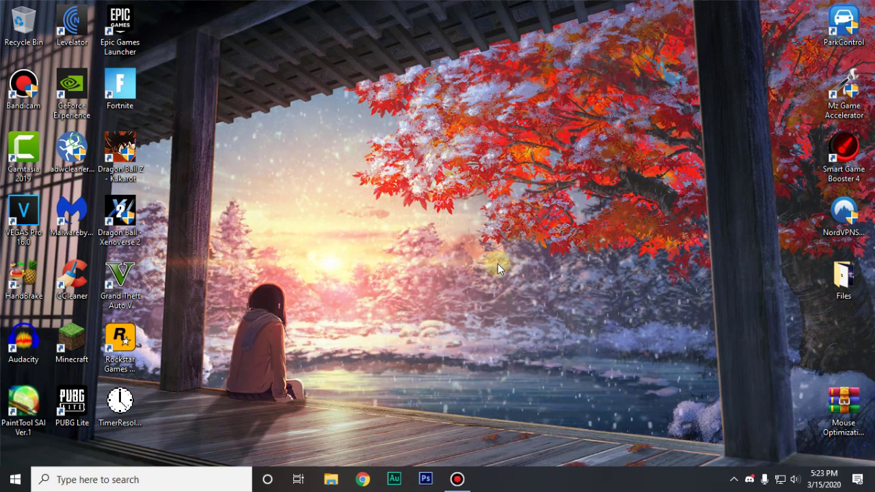
click(750, 479)
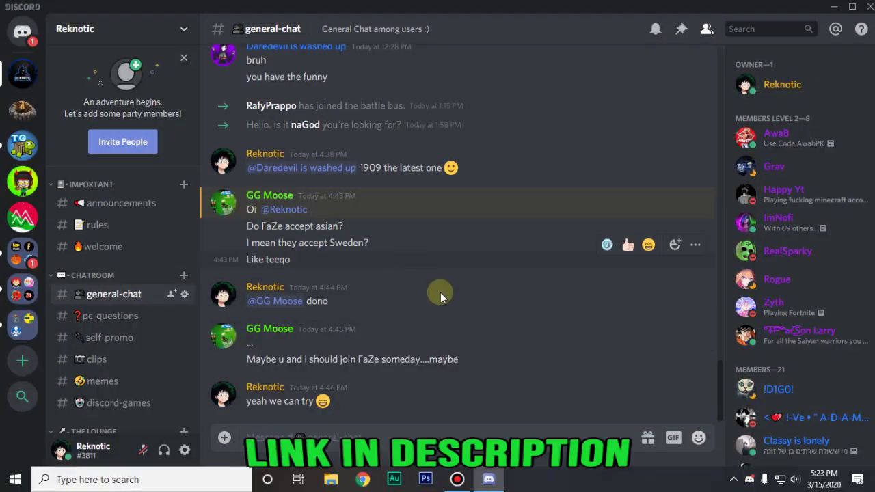
scroll(440, 293, up, 5)
scroll(479, 244, up, 10)
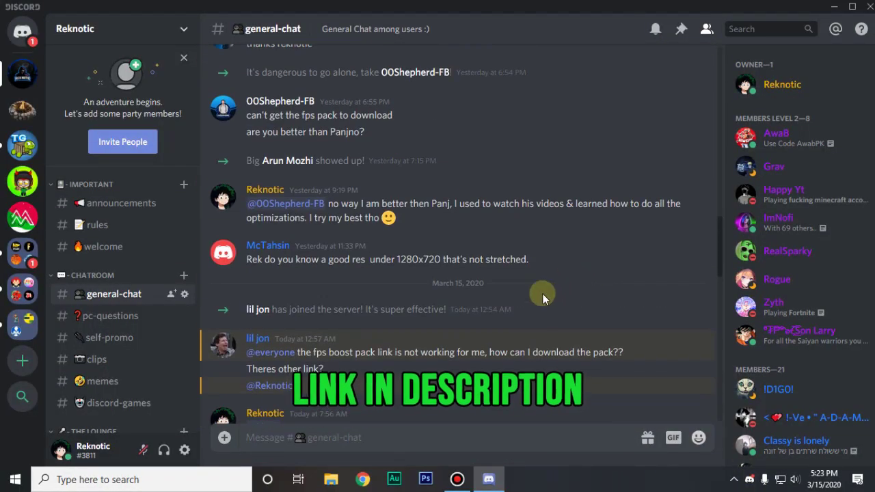
scroll(535, 307, up, 2)
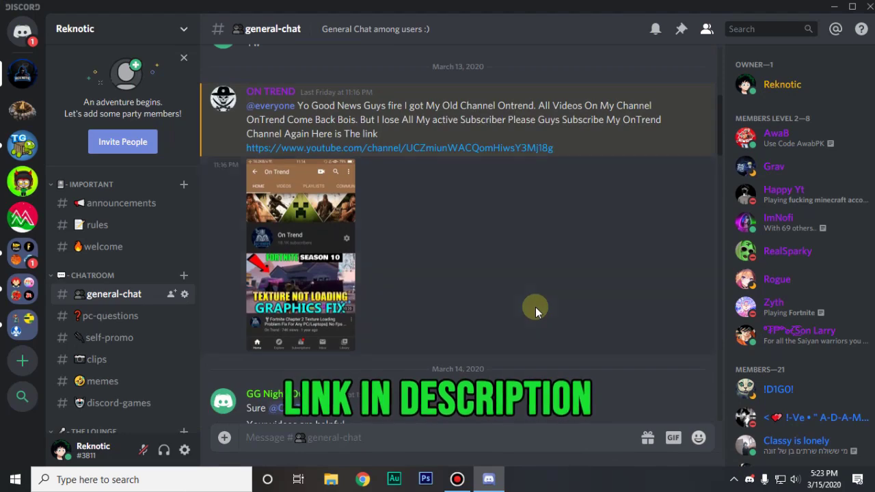
scroll(535, 307, down, 1)
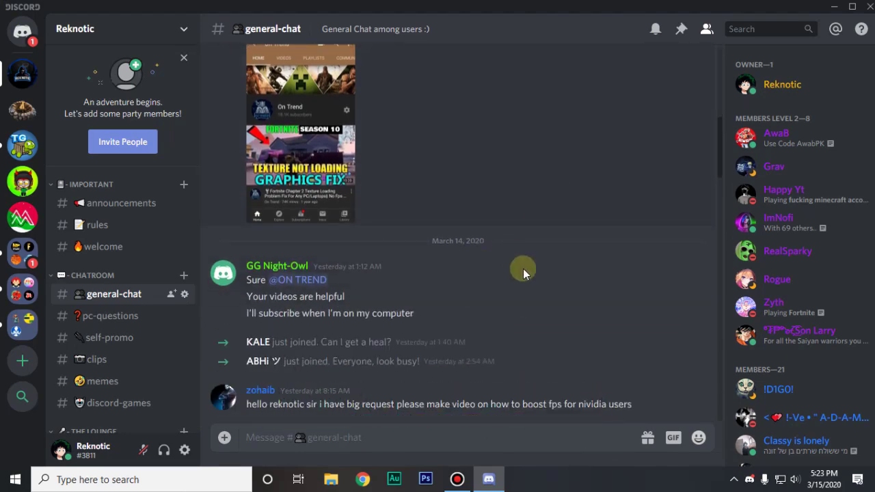
scroll(532, 270, down, 1)
scroll(531, 270, down, 15)
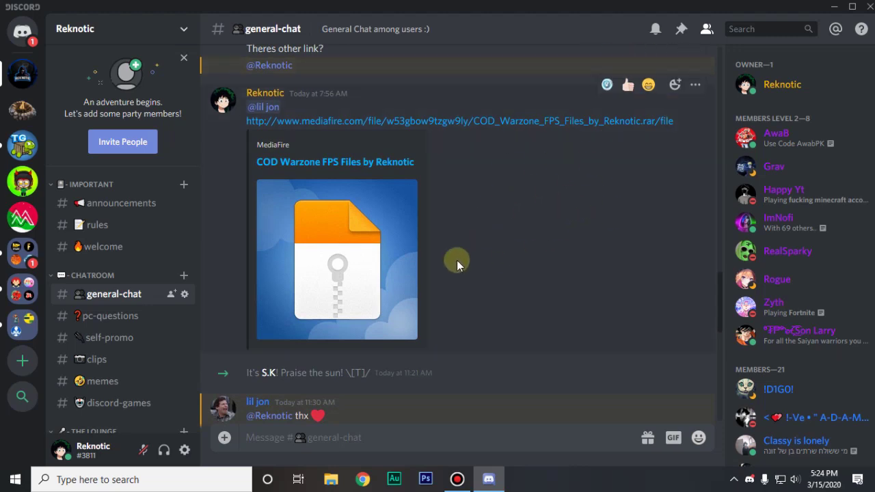
click(866, 6)
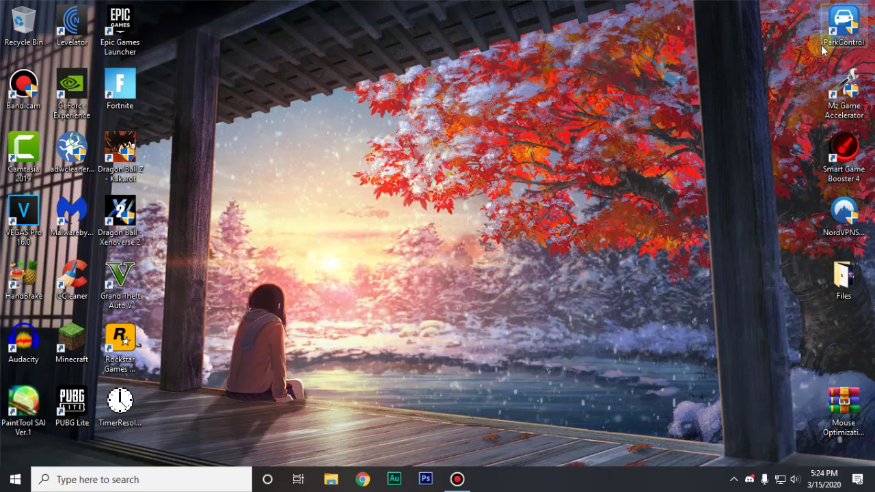